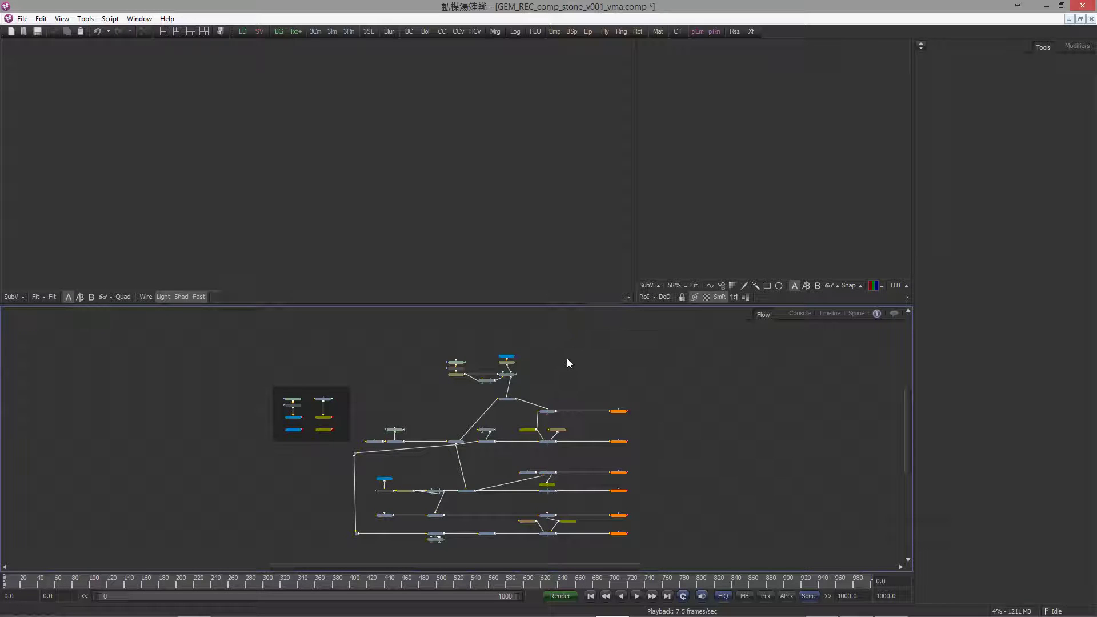
Step: Add a Ribbon 3D node above FastNoise2 and display it in the 3D viewer, fitted and seen at an angle
scroll(560, 366, up, 6)
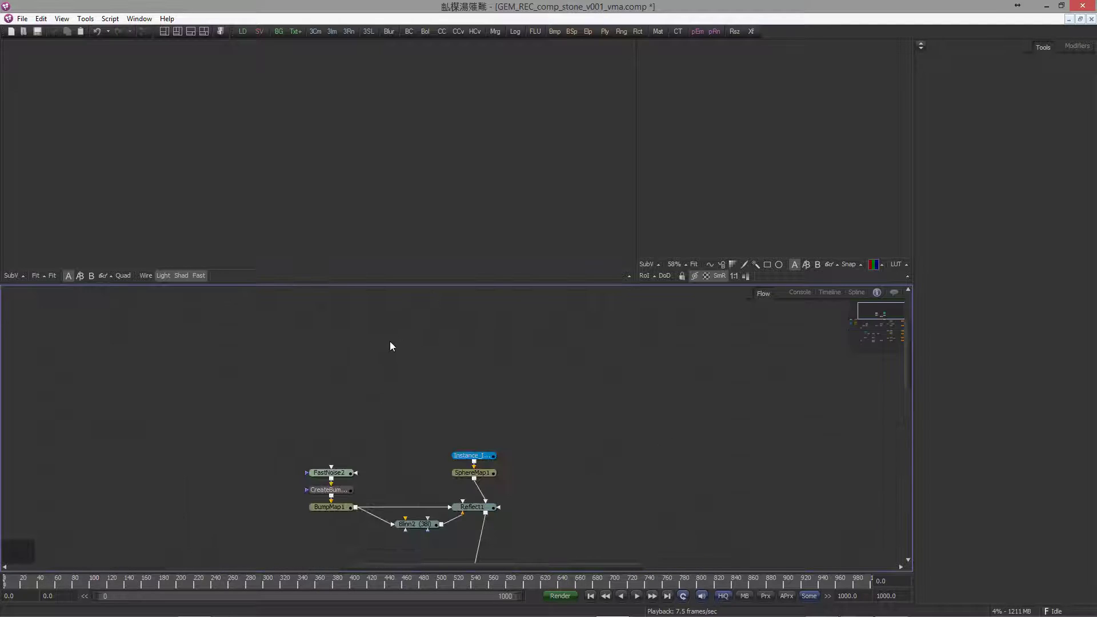
key(ctrl+space)
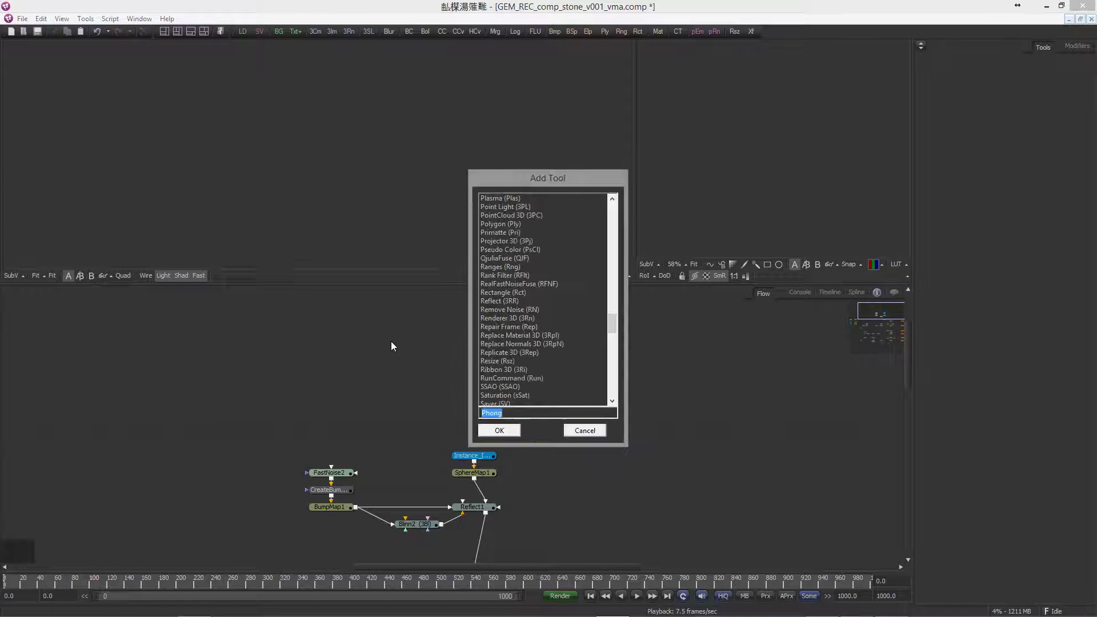
text(ribbo)
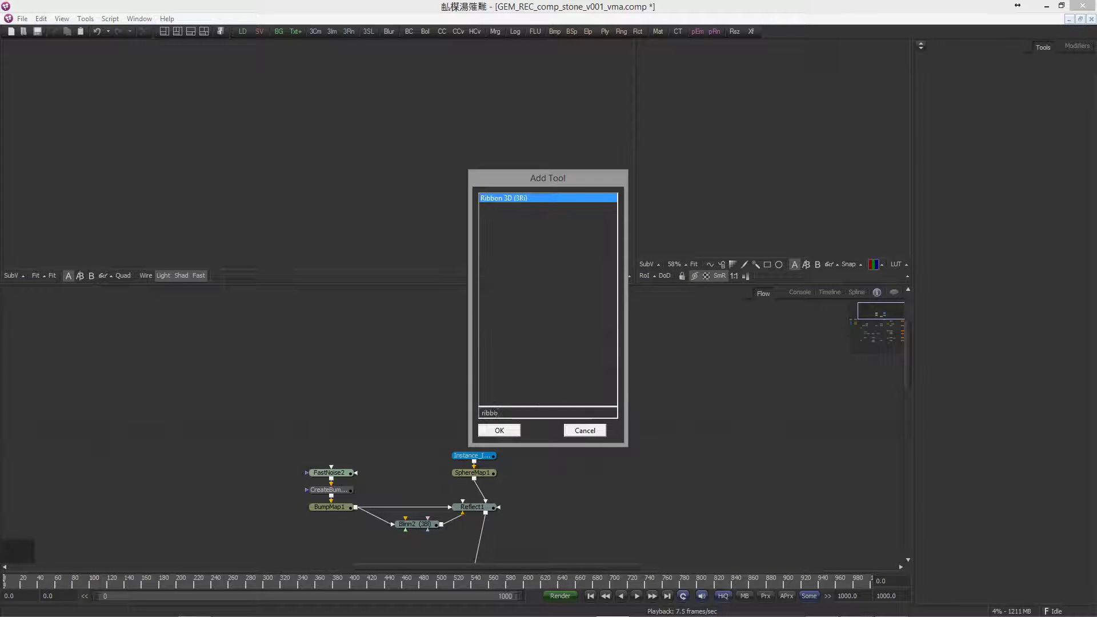
key(Return)
drag(361, 353, 330, 348)
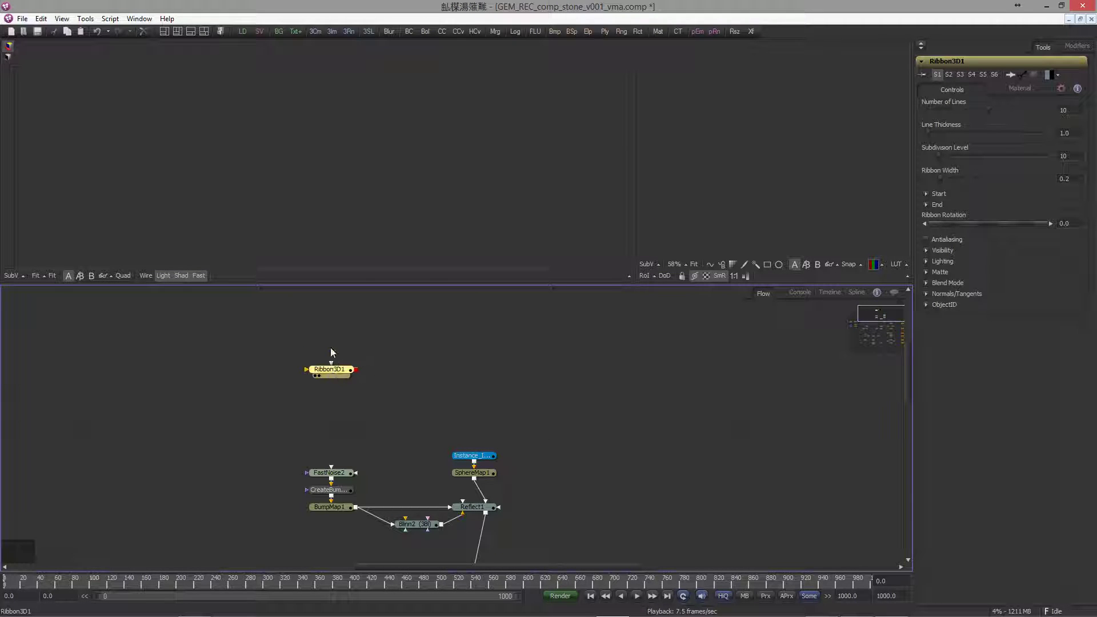
key(1)
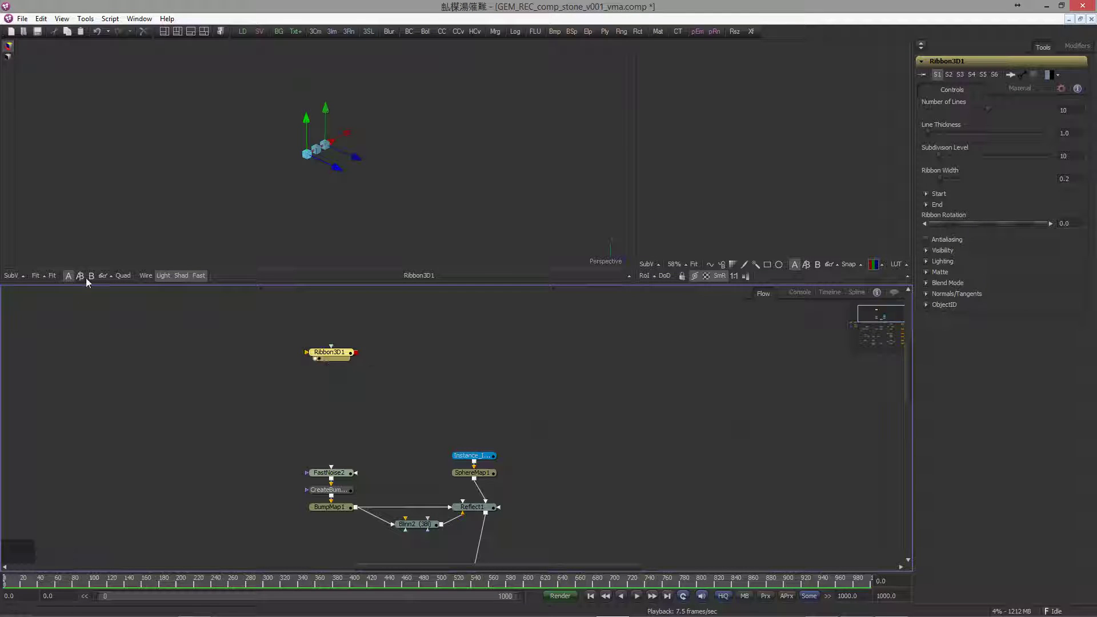
click(52, 275)
drag(257, 211, 314, 235)
click(334, 355)
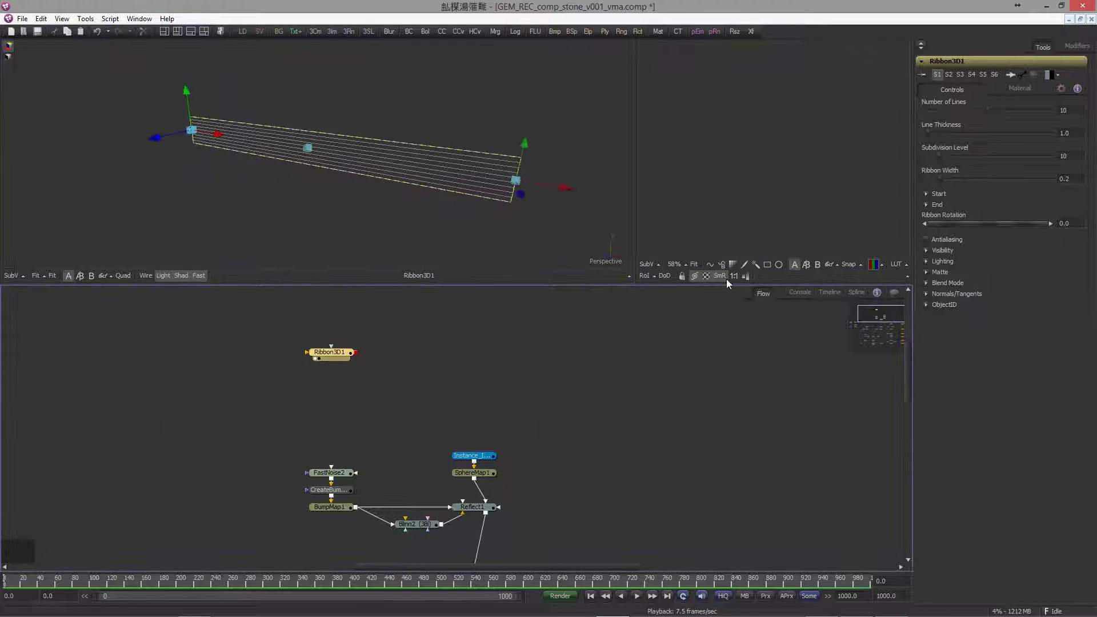
Step: Set the ribbon to 20 lines, line thickness 1.98, subdivision level 100 and ribbon width 0.45
click(1064, 112)
double_click(1065, 110)
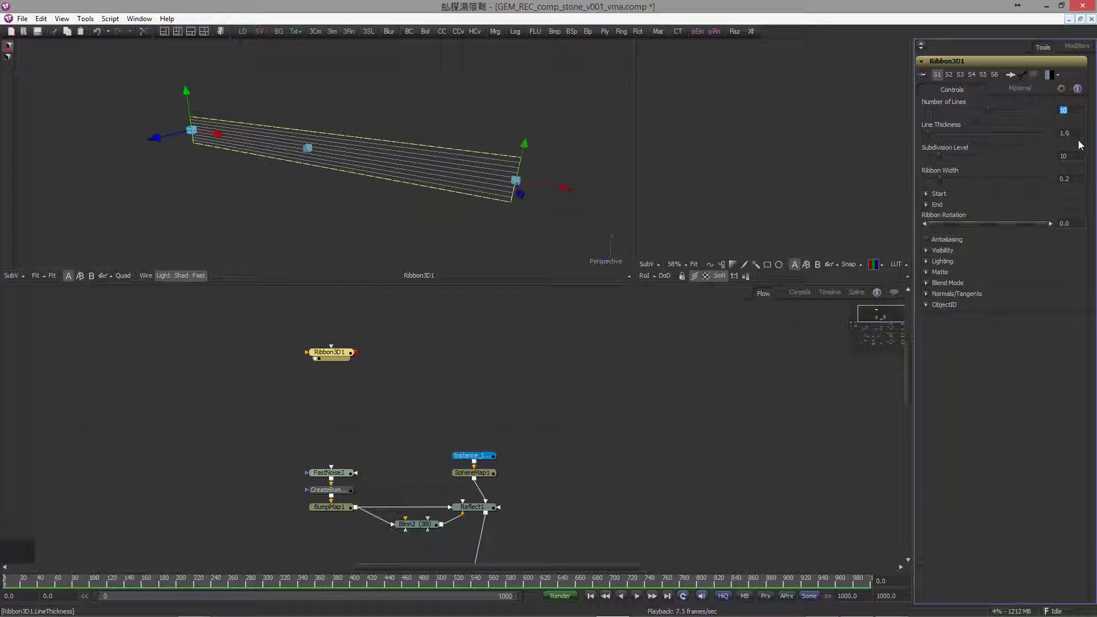
text(20)
key(Tab)
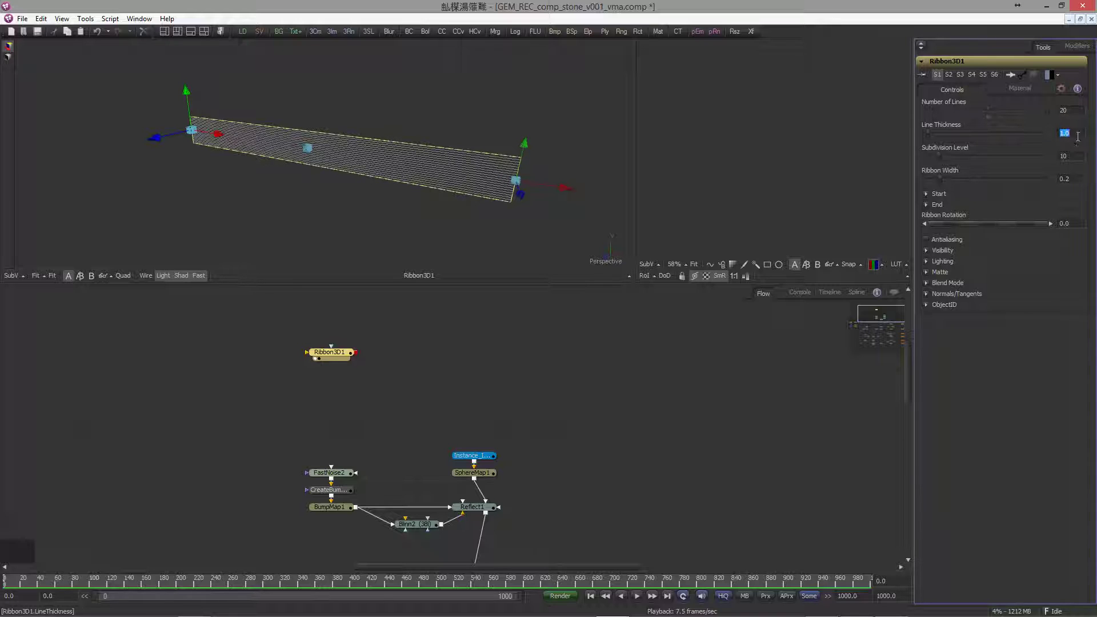
key(BackSpace)
text(1.98)
key(Tab)
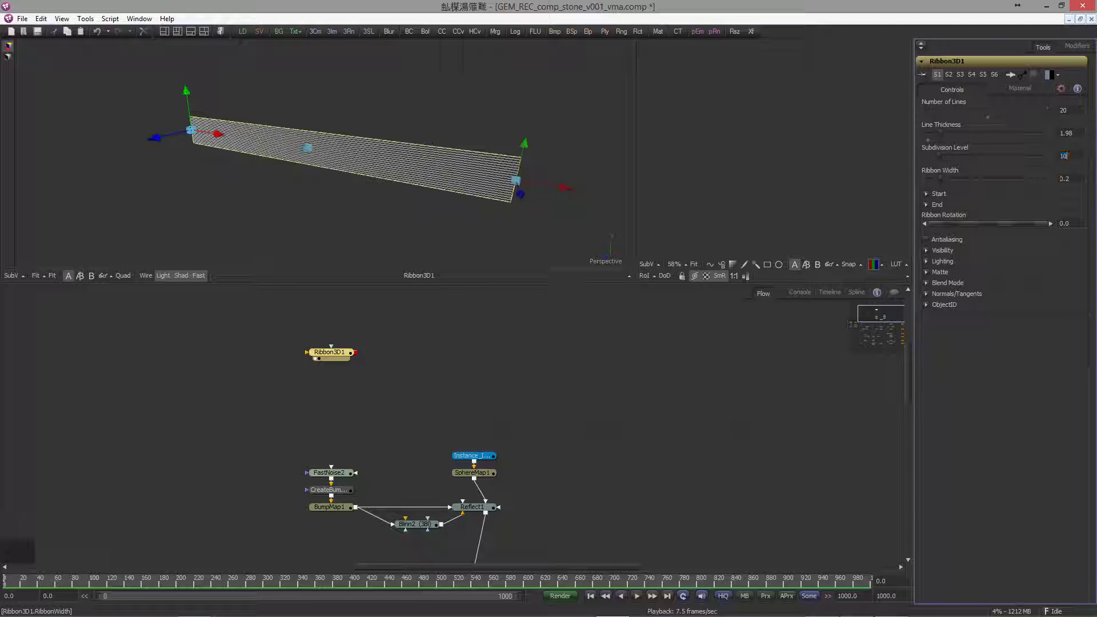
text(100)
key(Tab)
double_click(1059, 180)
text(0.45)
key(Return)
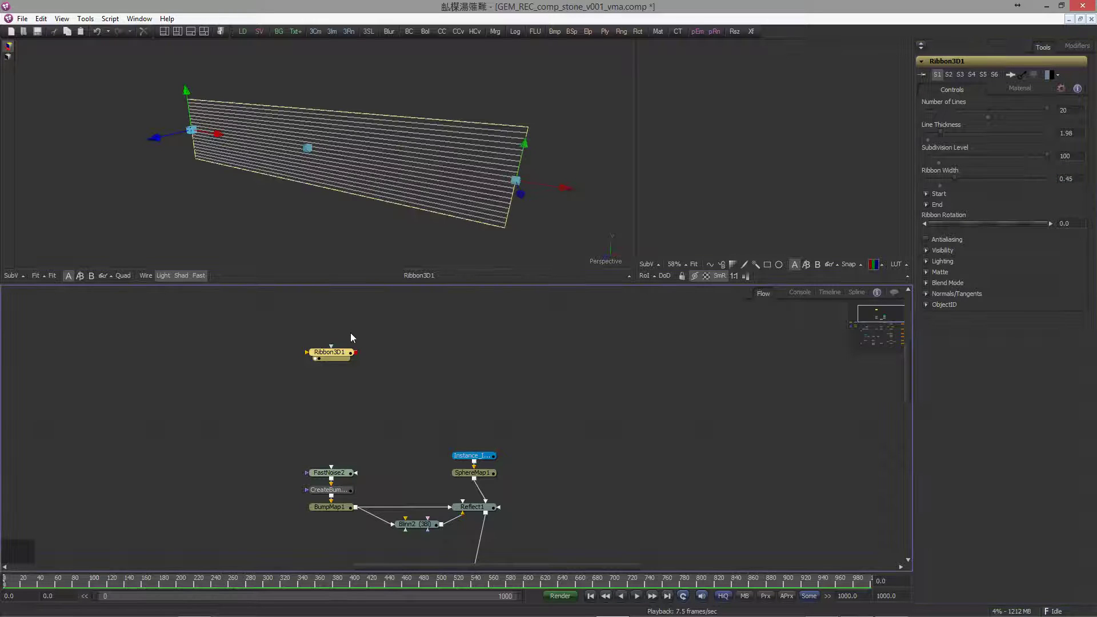
Step: Add a Bender 3D node after Ribbon3D1 and set it to Twist along the X axis
key(ctrl+space)
text(bend)
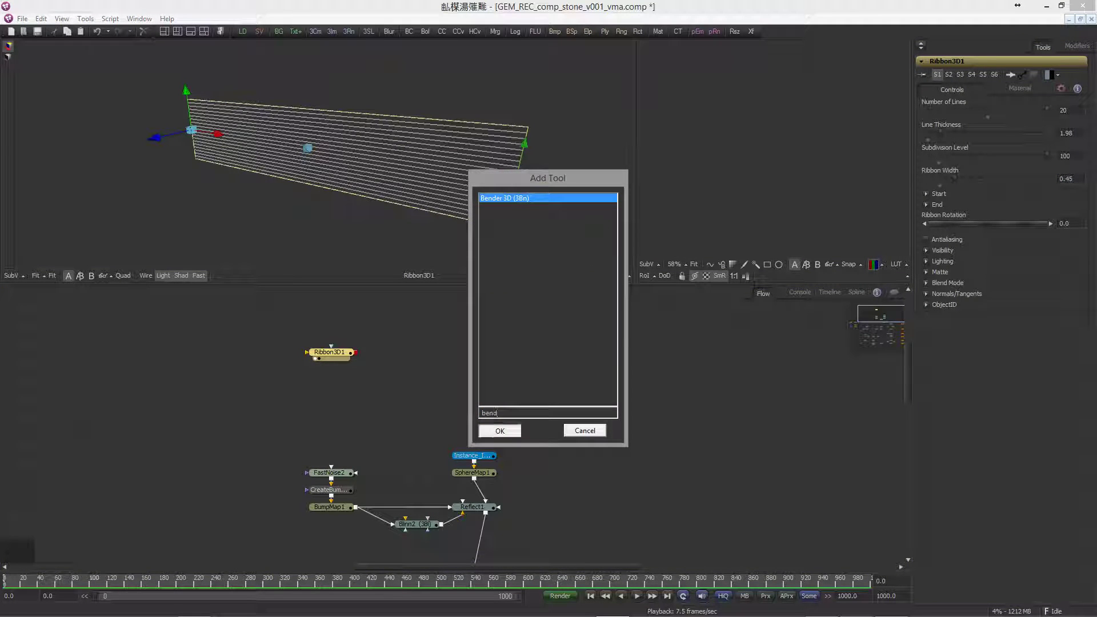
key(Return)
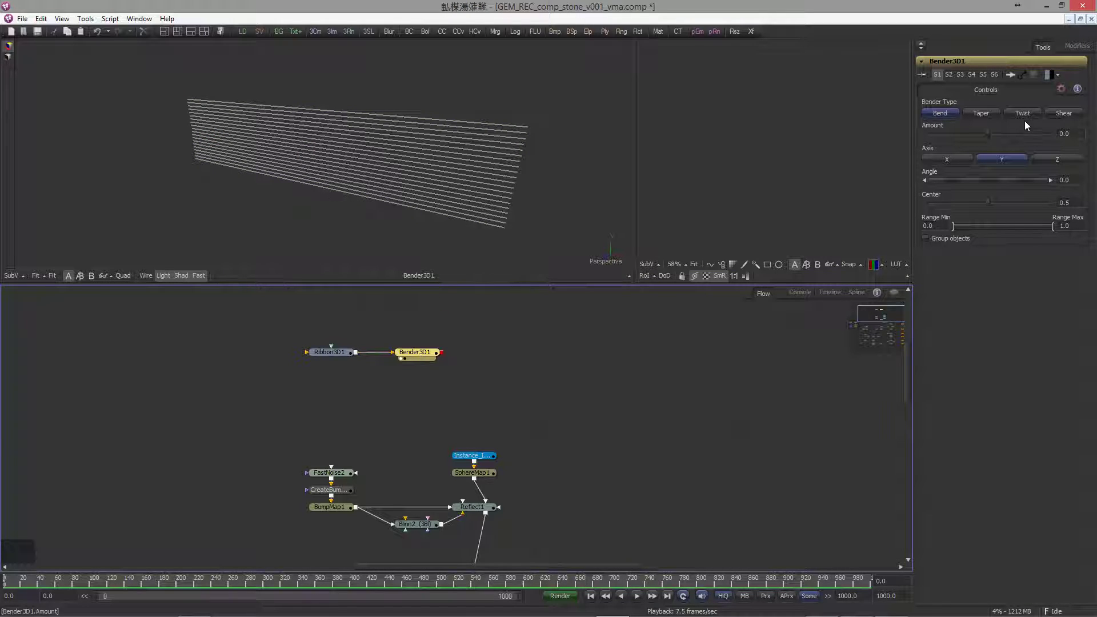
click(1017, 113)
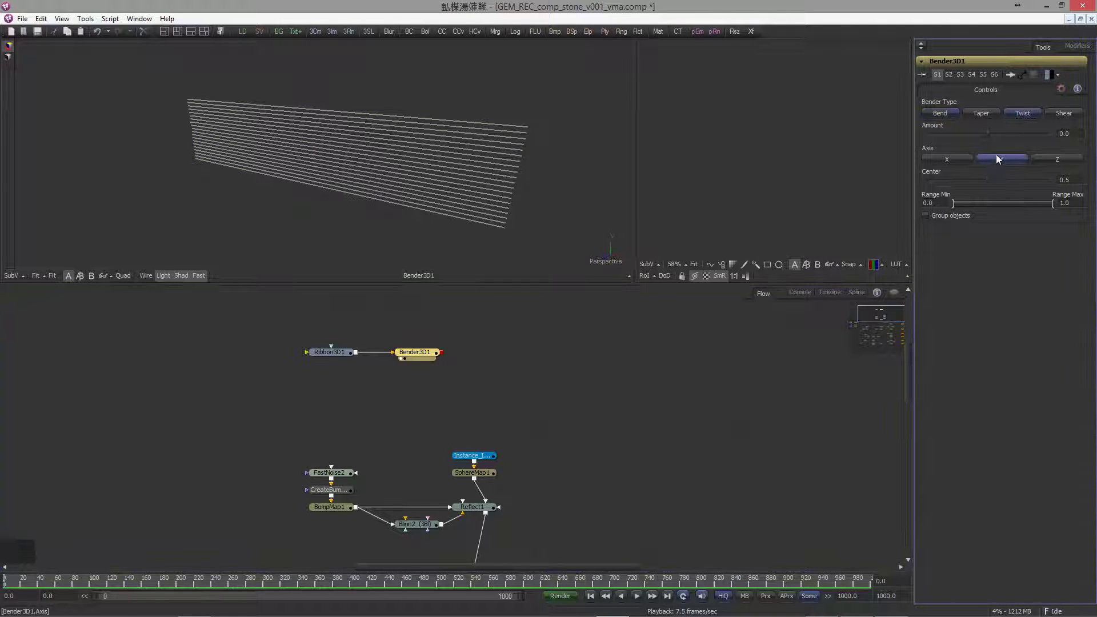
click(949, 157)
Step: Set the Bender3D1 twist amount to 0.98 and its center to 0.002
text(0.98)
key(Return)
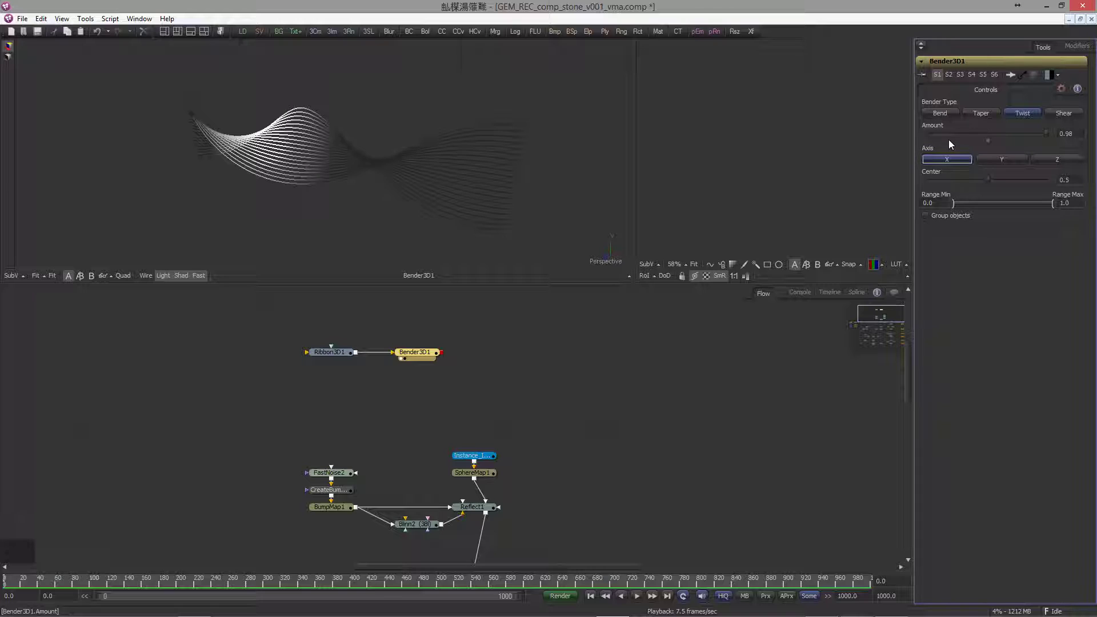
key(Tab)
text(0)
key(Return)
key(Tab)
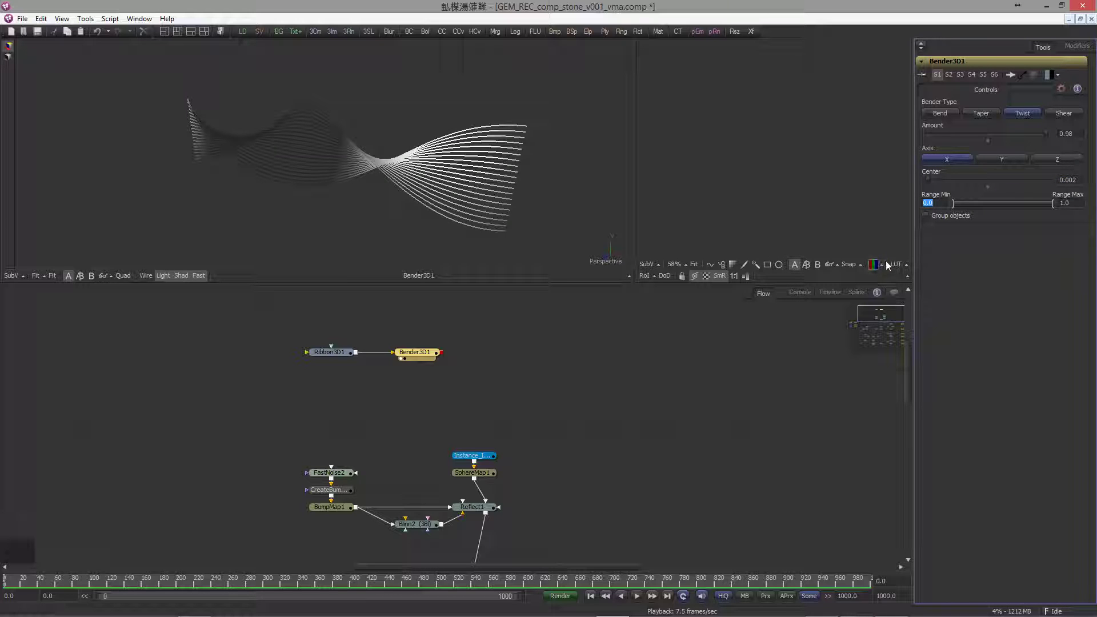
Step: Add a Transform 3D node after Bender3D1 and space it further along the chain
click(481, 341)
key(ctrl+space)
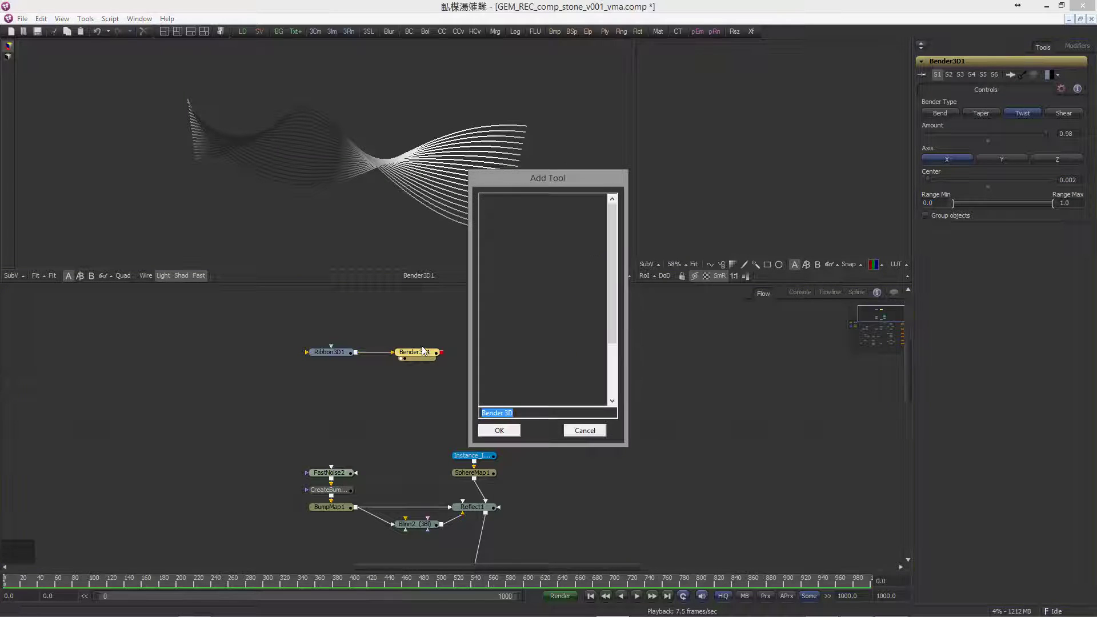
text(tran)
key(Down)
key(Return)
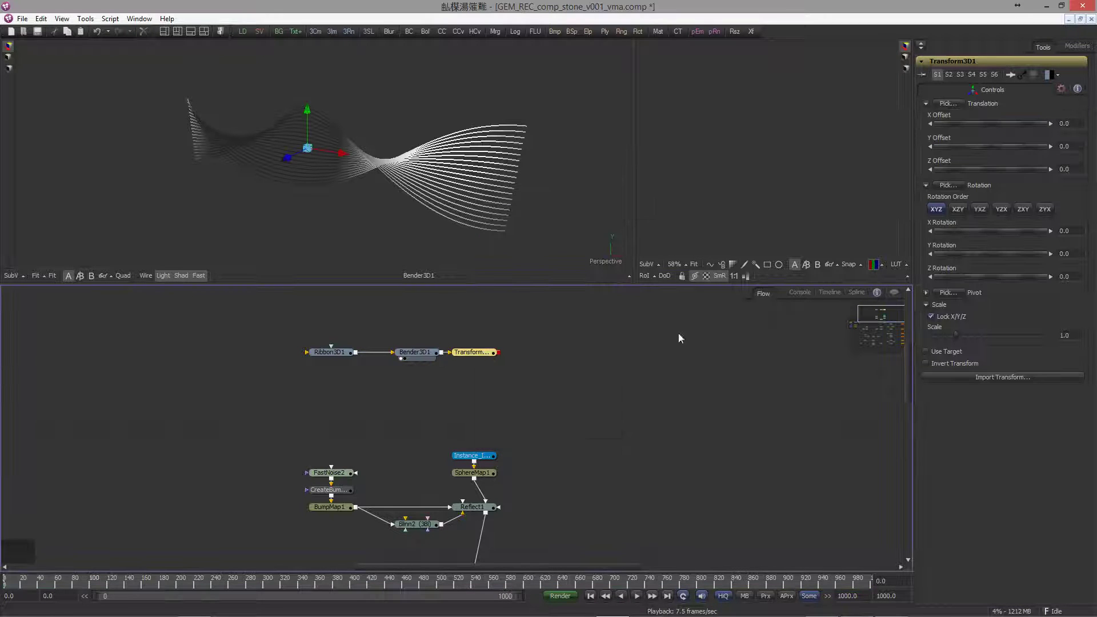
drag(472, 352, 501, 353)
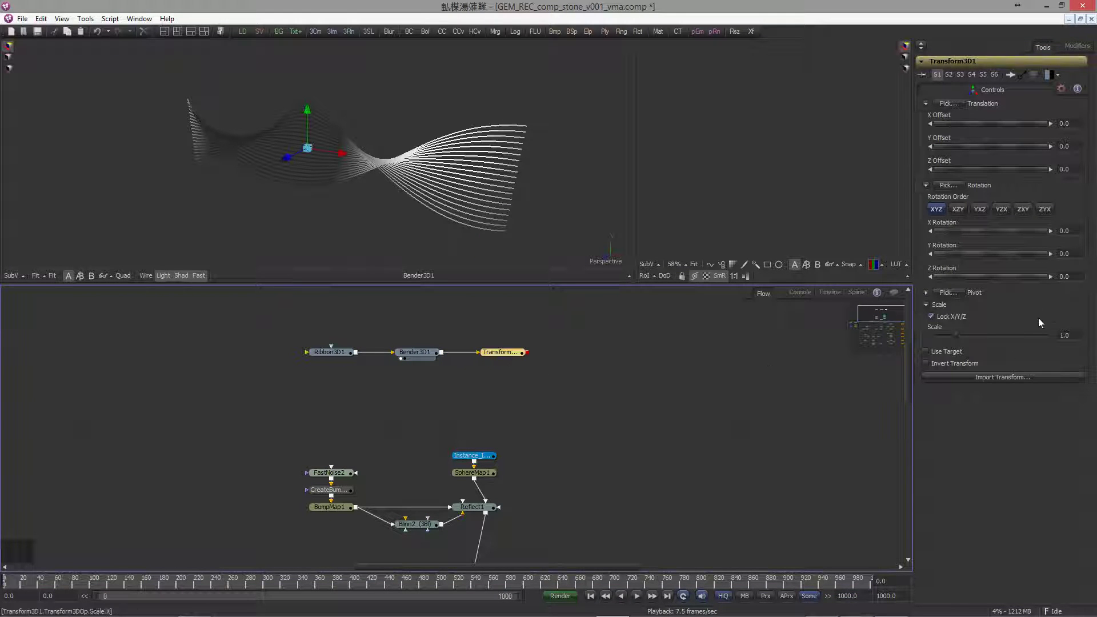
Step: Add an unconnected Merge 3D node beyond Transform3D1 in the flow
drag(601, 364, 460, 370)
key(ctrl+space)
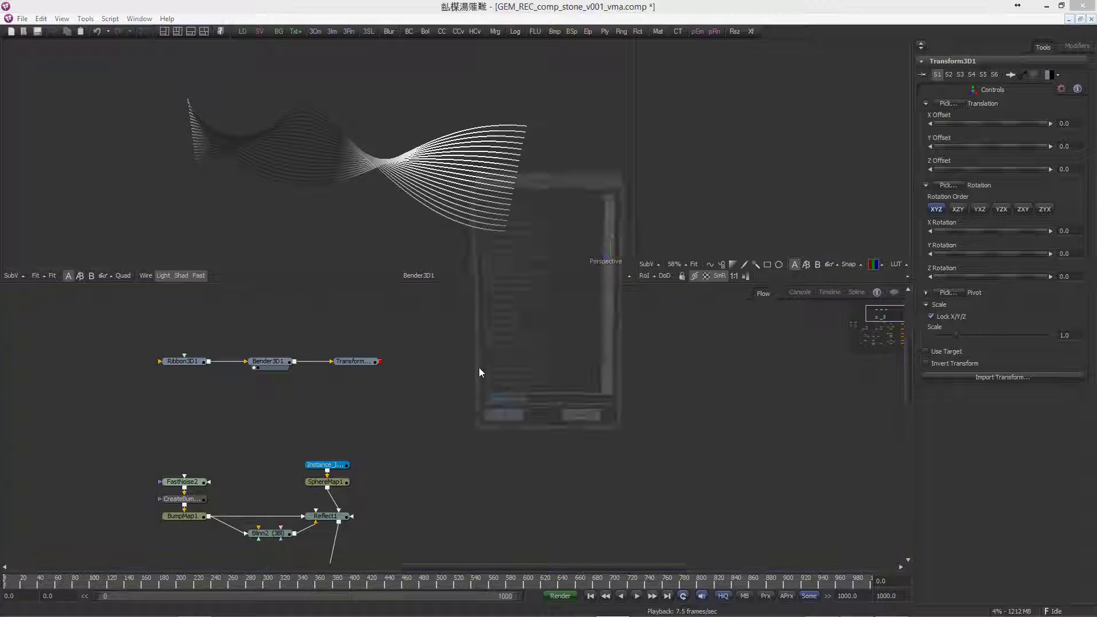
text(merge)
key(Down)
key(Return)
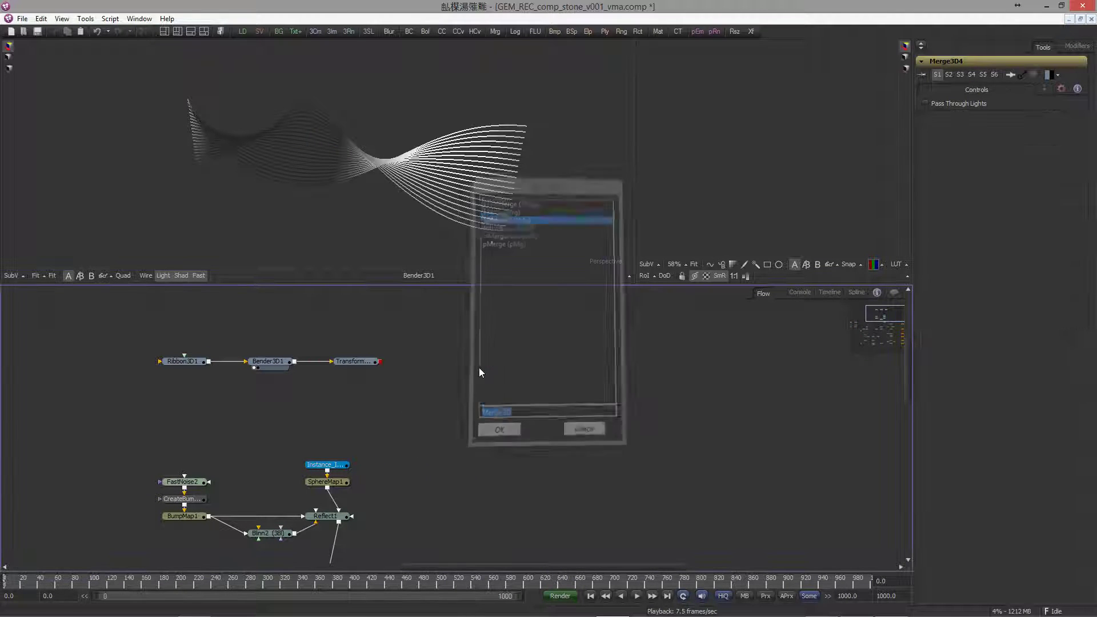
drag(605, 417, 714, 357)
Step: Copy the IN_CAMERA_OUT link from the LOADER_SCENE group and paste it as an instance above Merge3D4
drag(433, 380, 404, 308)
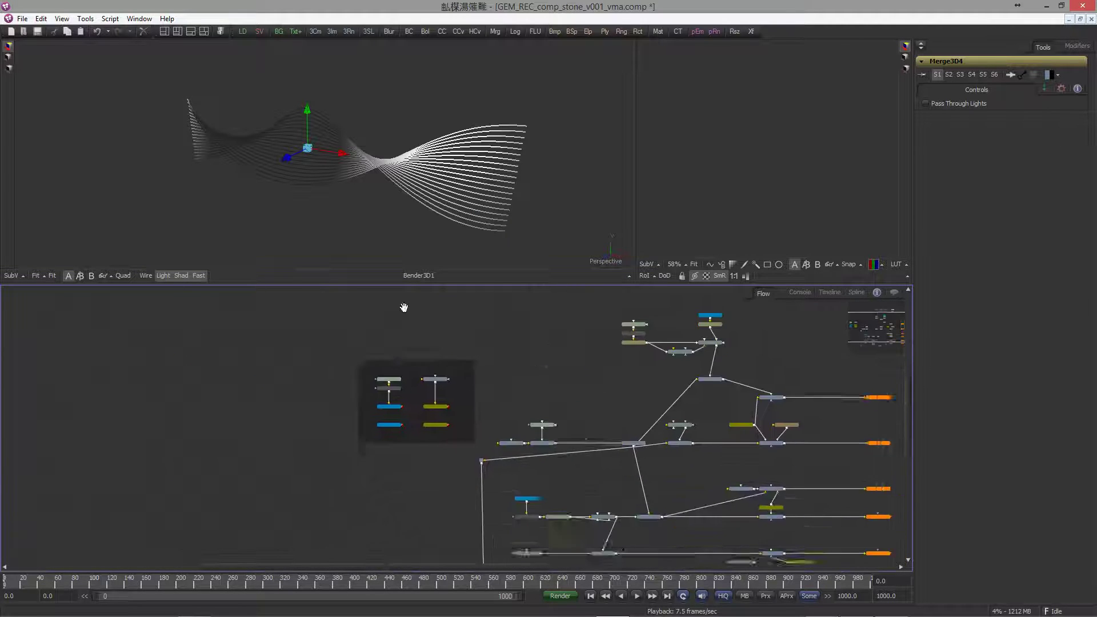
scroll(421, 350, up, 4)
click(457, 531)
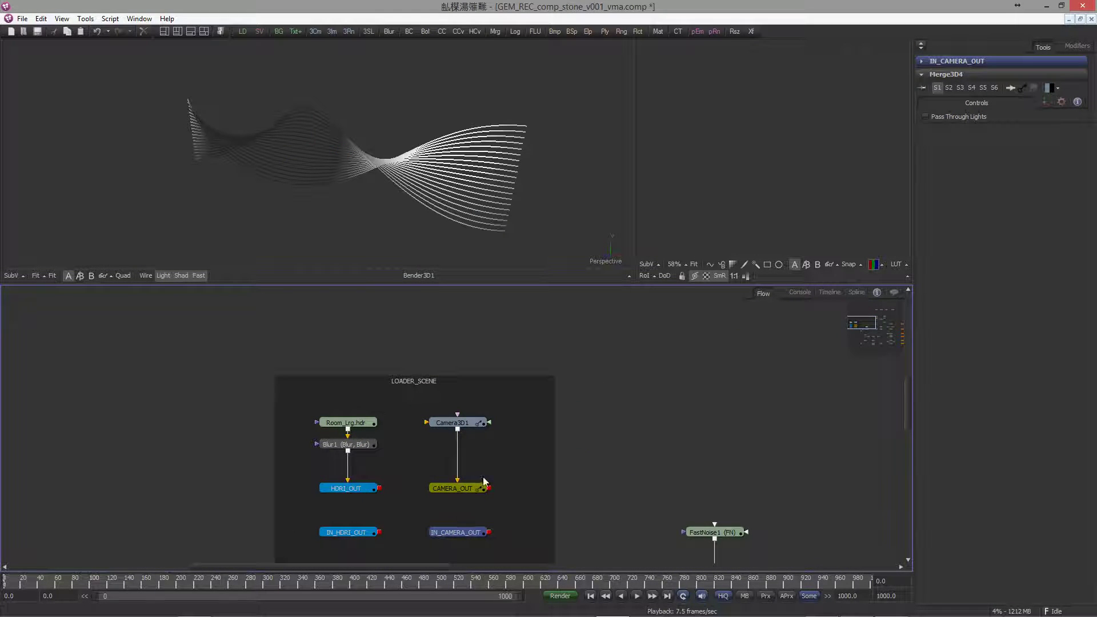
scroll(434, 446, down, 4)
scroll(666, 362, up, 5)
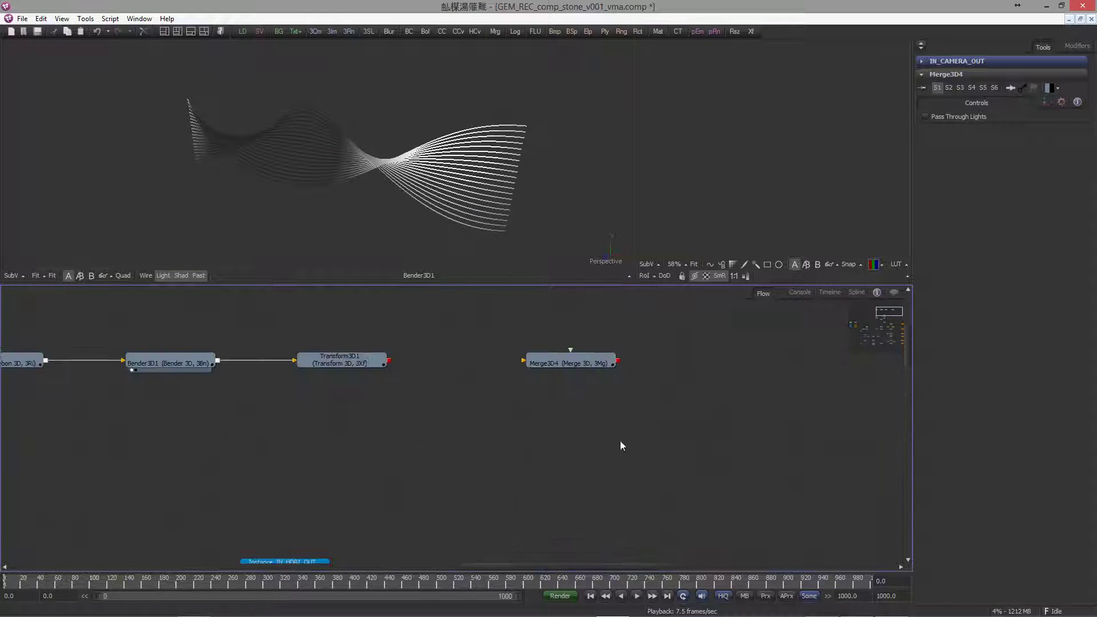
key(ctrl+shift+v)
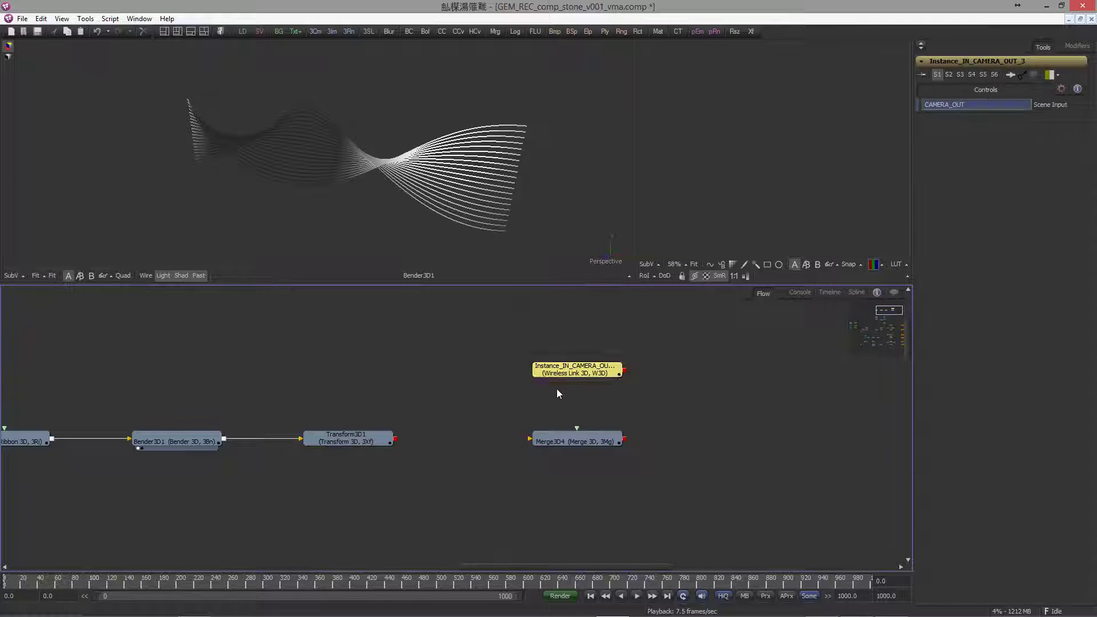
Step: Connect the camera instance and Transform3D1 to Merge3D4, and display the merge in the 3D viewer
drag(625, 404, 577, 441)
drag(394, 439, 539, 438)
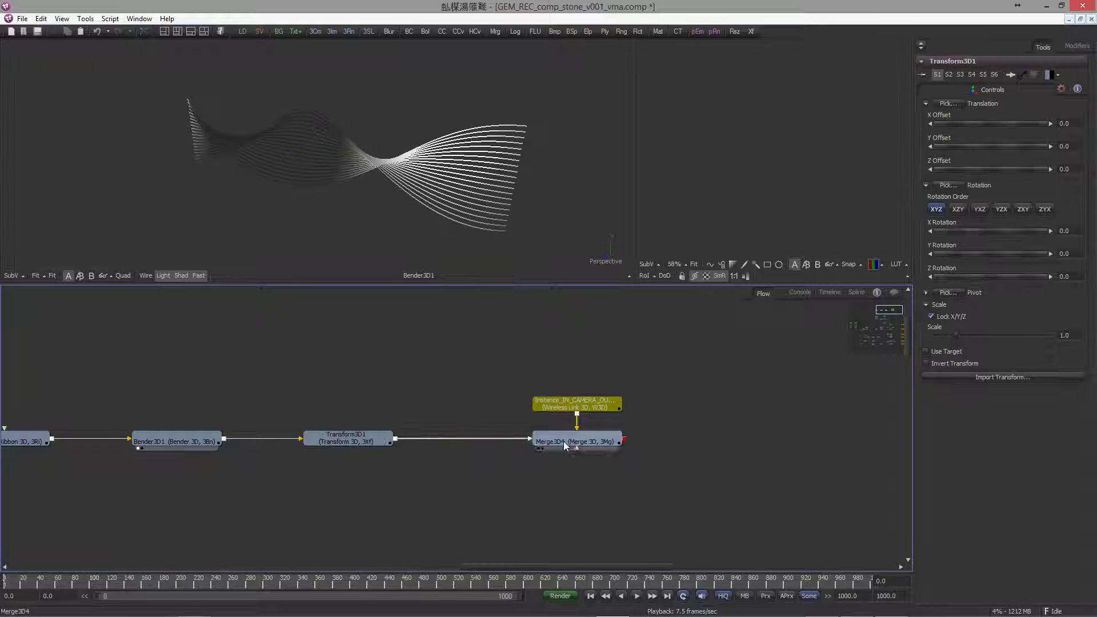
key(1)
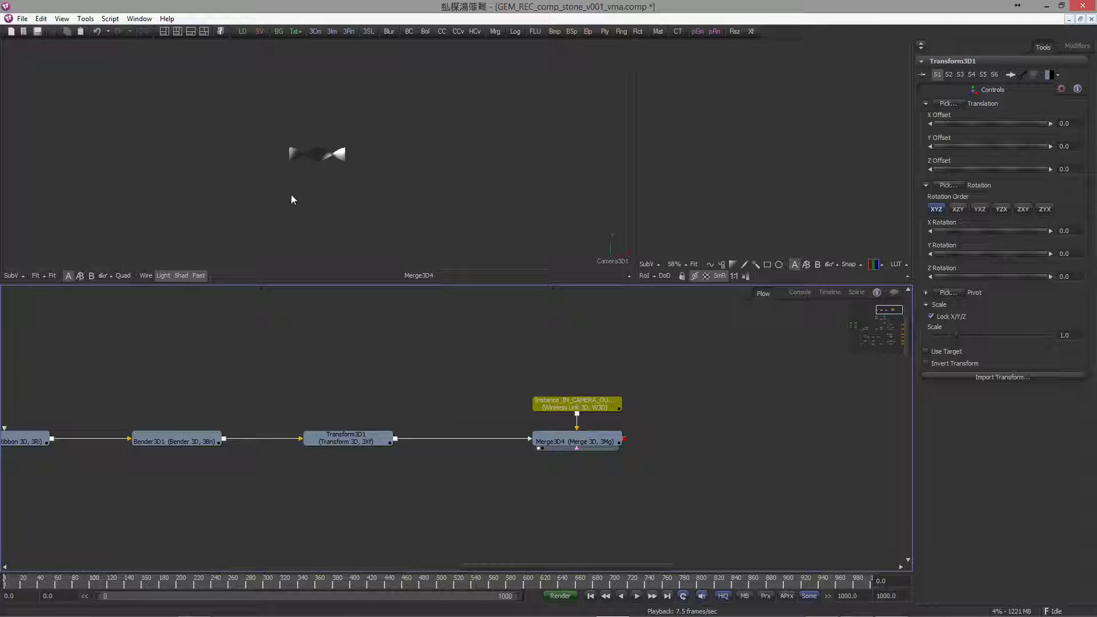
Step: Set Transform3D1 to scale 10, with a Y offset of about 0.08 and a Z offset of about 3.74
drag(439, 323, 568, 326)
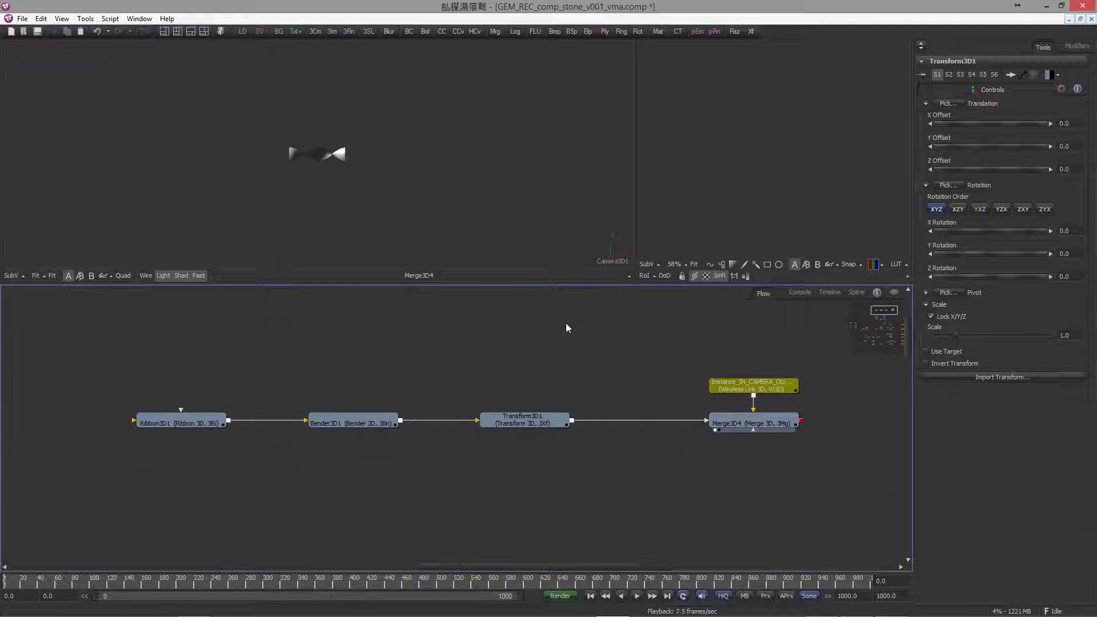
click(500, 422)
click(1063, 335)
text(10)
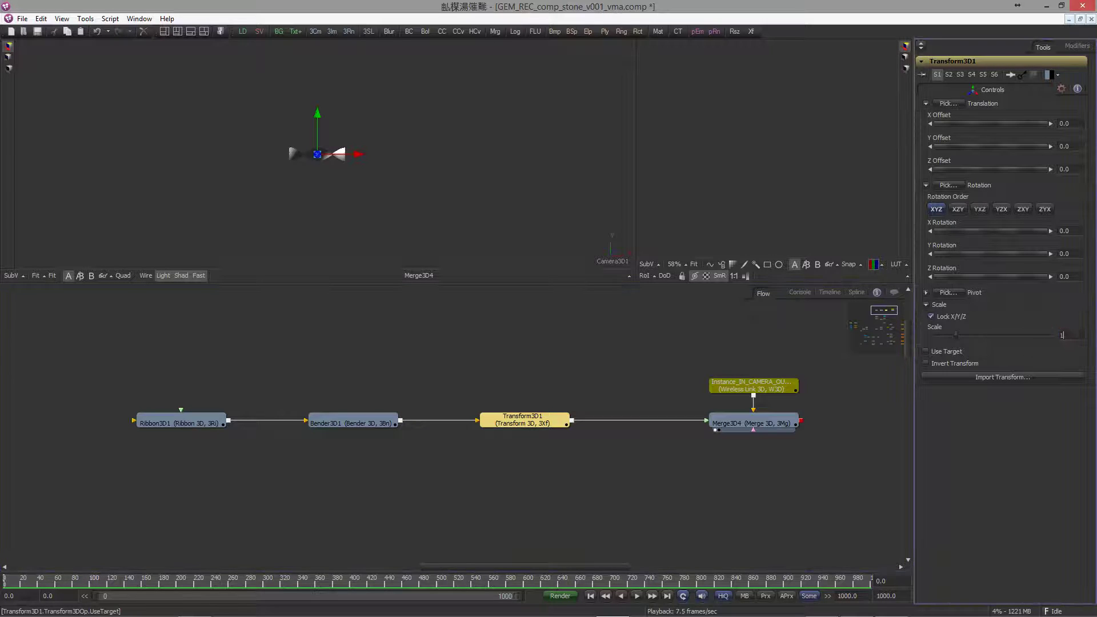
key(Return)
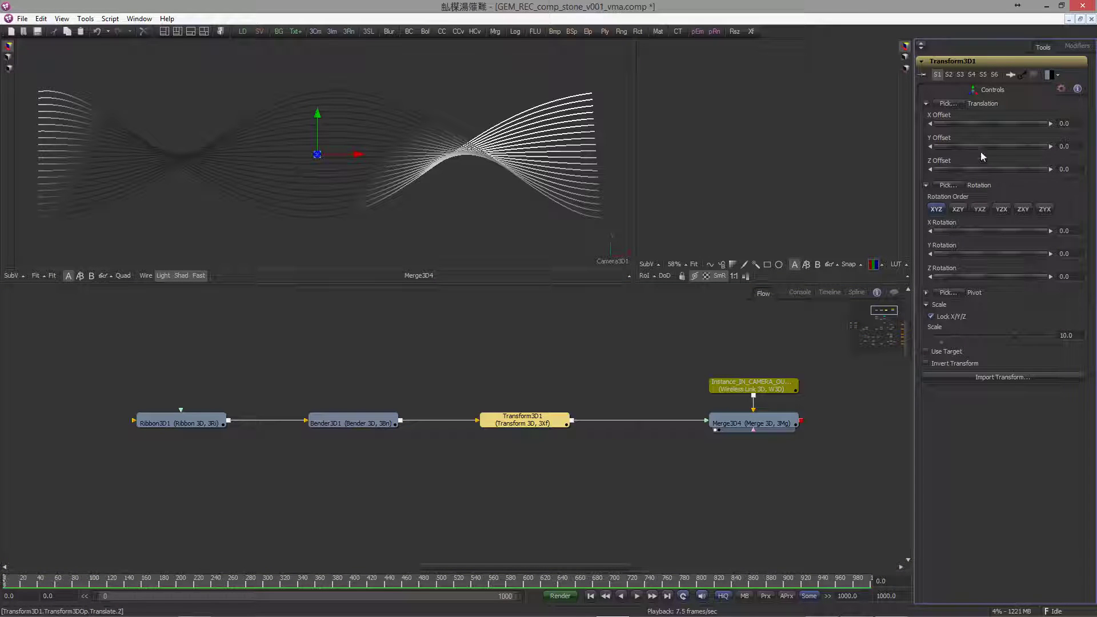
drag(969, 146, 998, 170)
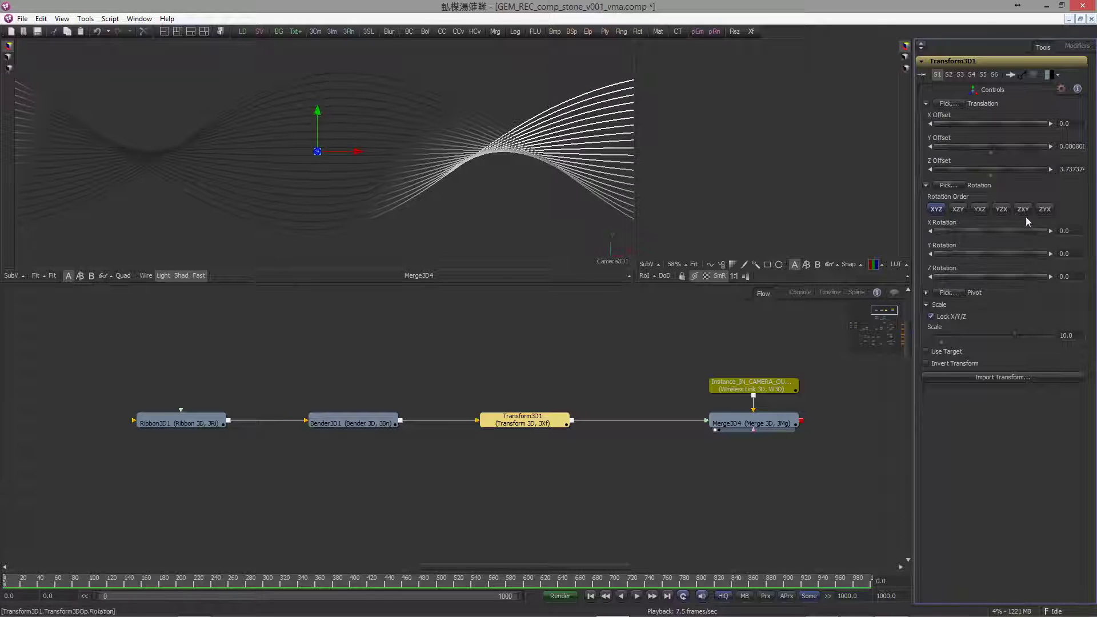
Step: Move Transform3D1 next to Bender3D1 and drive Bender3D1's Center with the expression (time+1)/500
drag(564, 375, 509, 380)
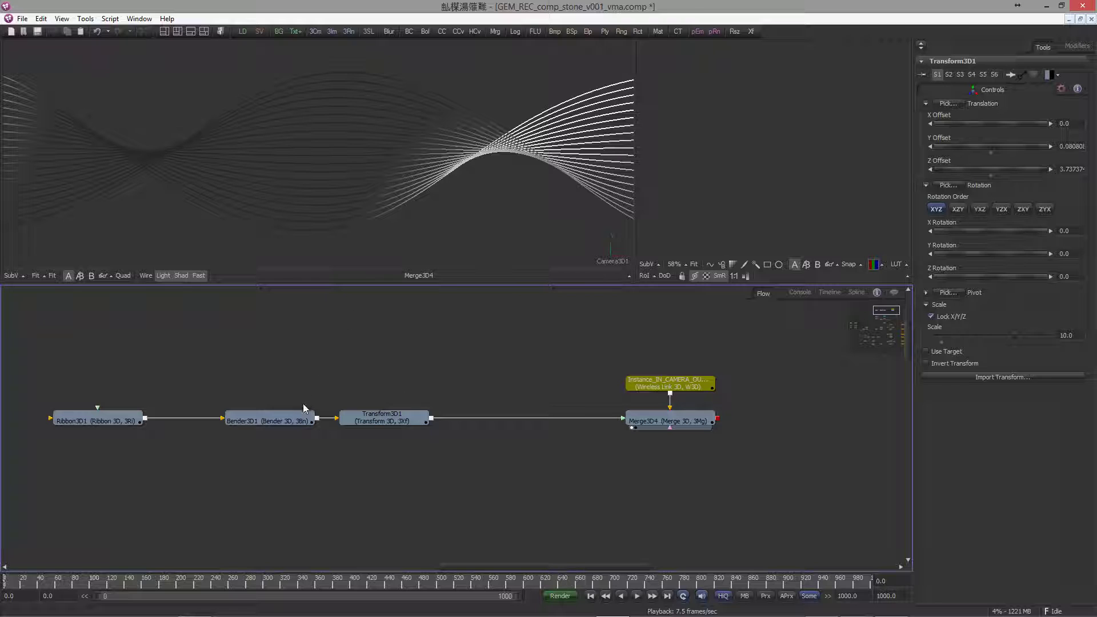
click(289, 419)
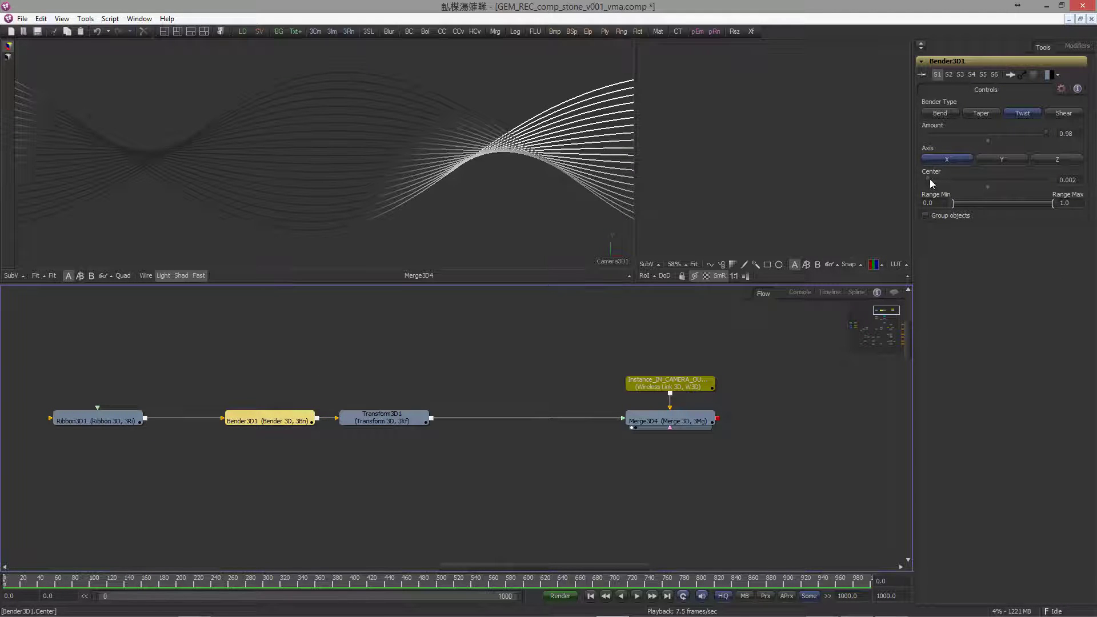
mouse_move(930, 180)
mouse_down()
mouse_move(1046, 173)
mouse_move(926, 182)
mouse_up()
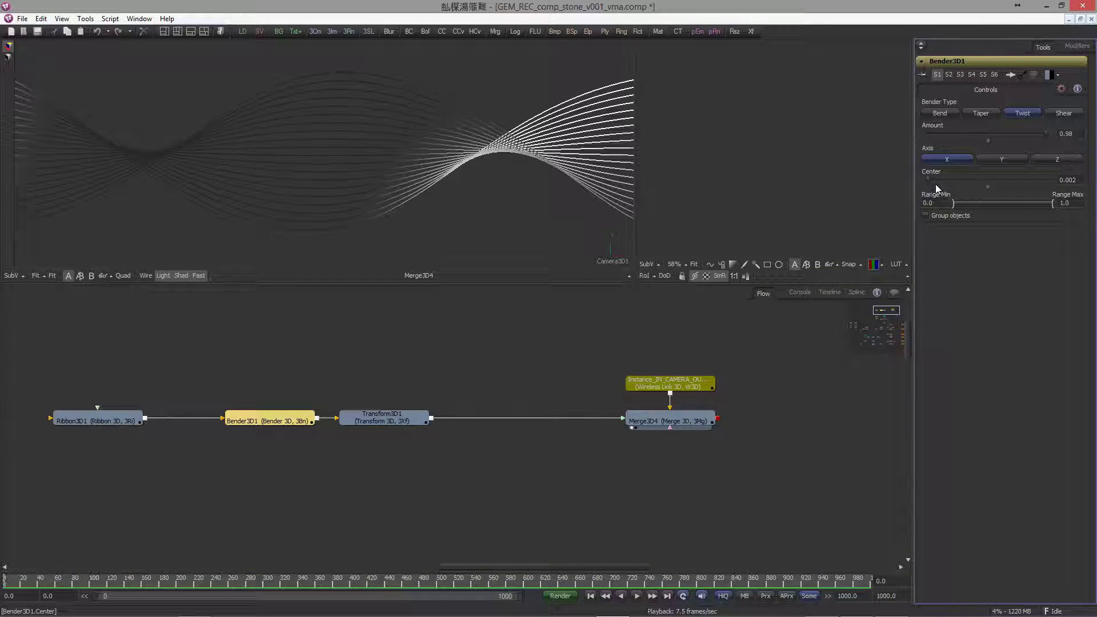
right_click(928, 180)
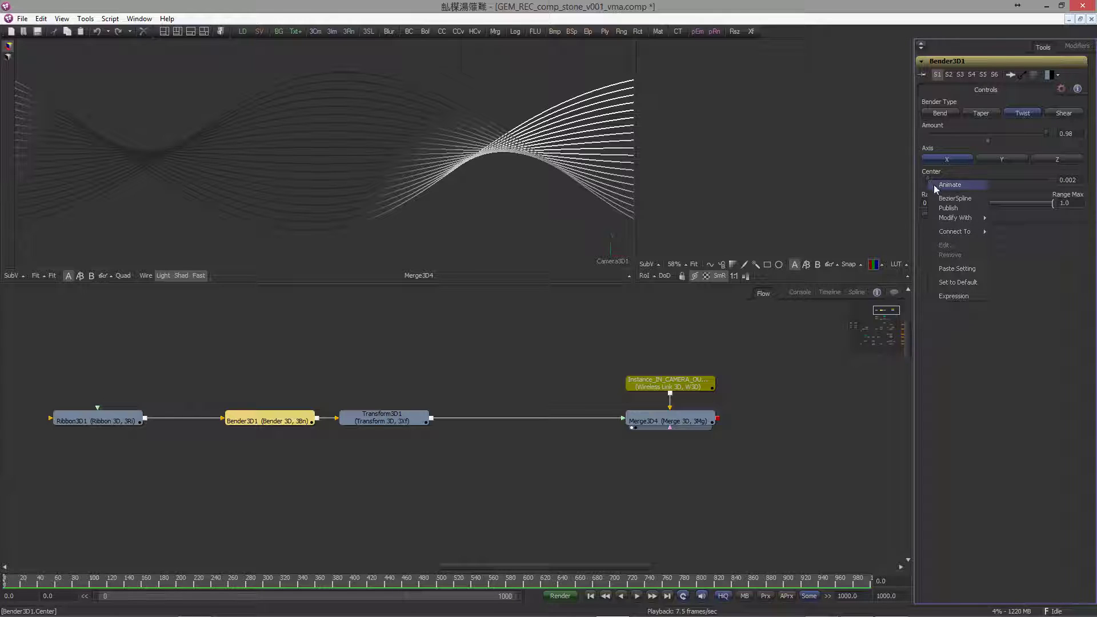
click(954, 297)
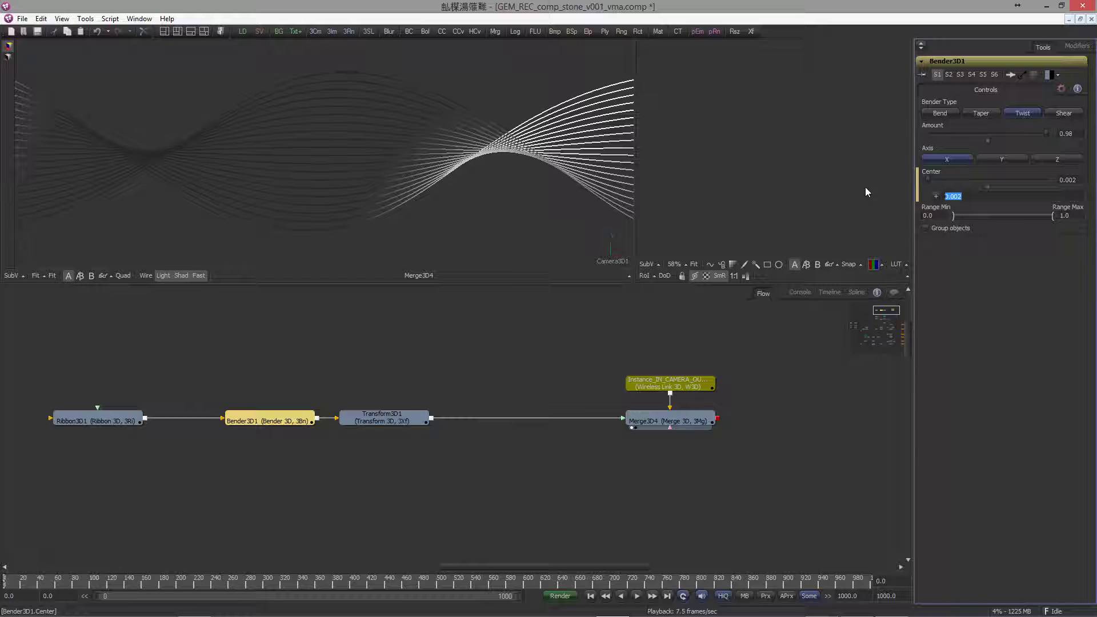
text((time+1))
text(/500)
key(Tab)
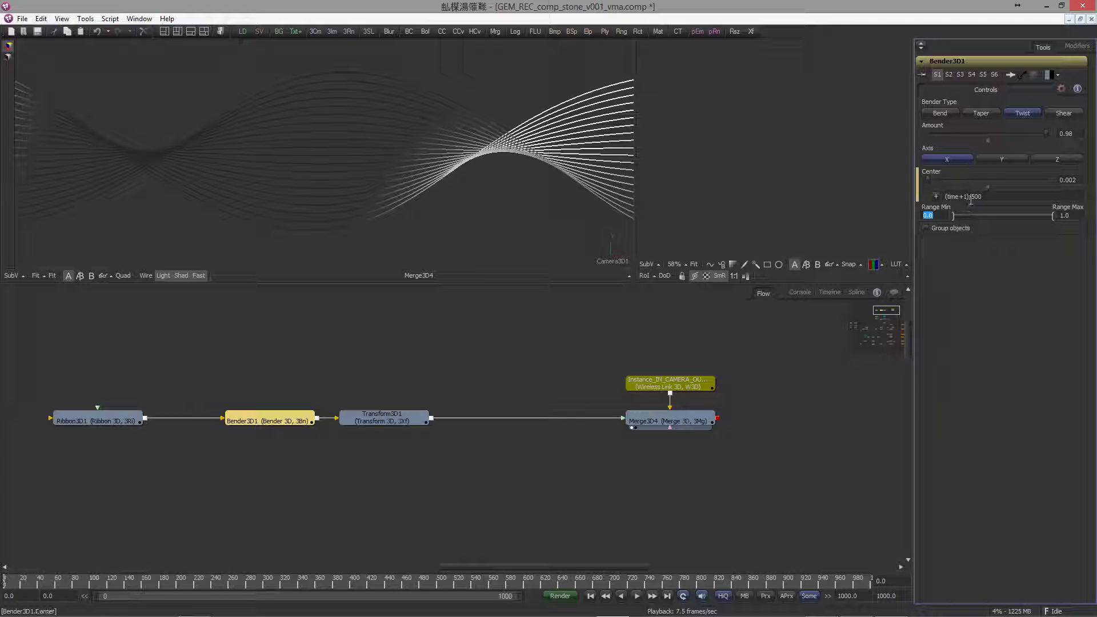
Step: Check the divisor in the Center expression and play the animation to examine the moving twist
click(991, 197)
mouse_move(970, 196)
mouse_down()
mouse_move(944, 197)
mouse_move(988, 196)
mouse_up()
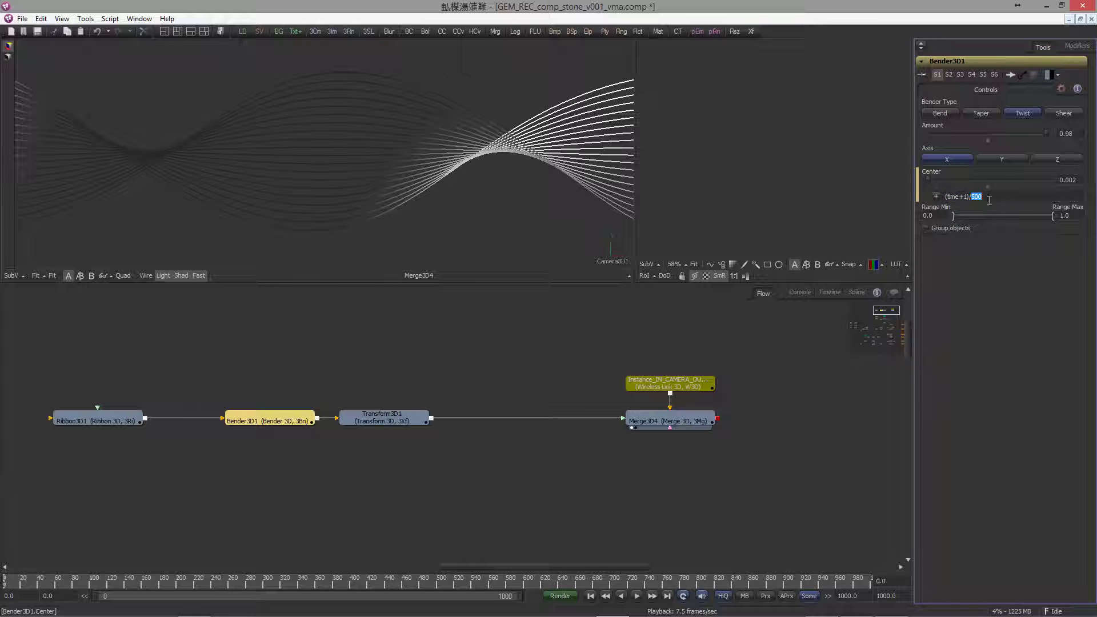
click(636, 596)
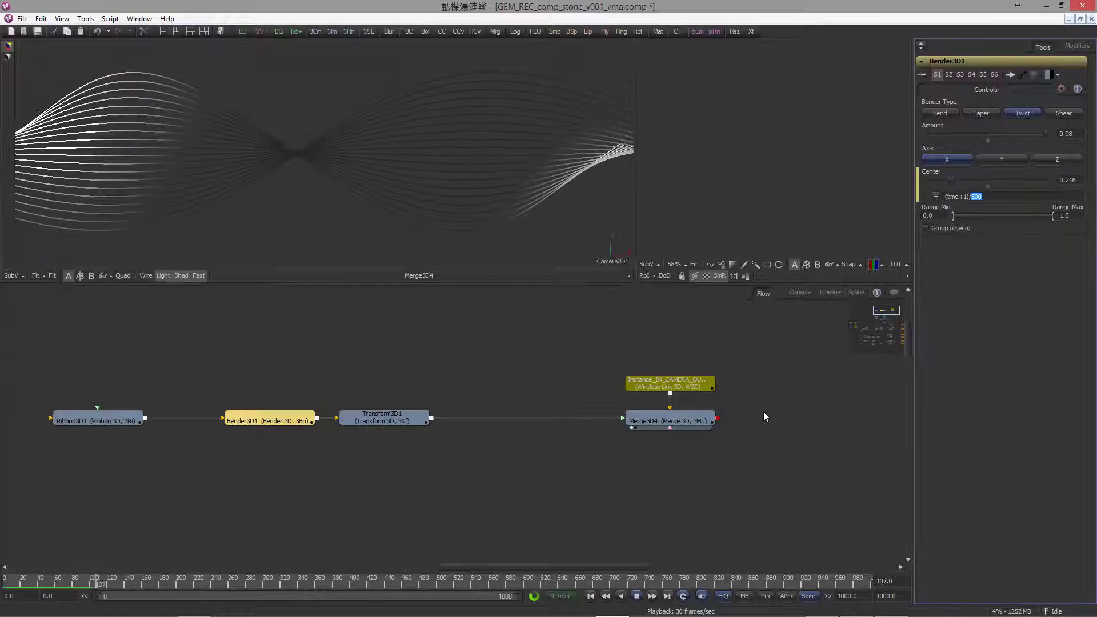
click(636, 595)
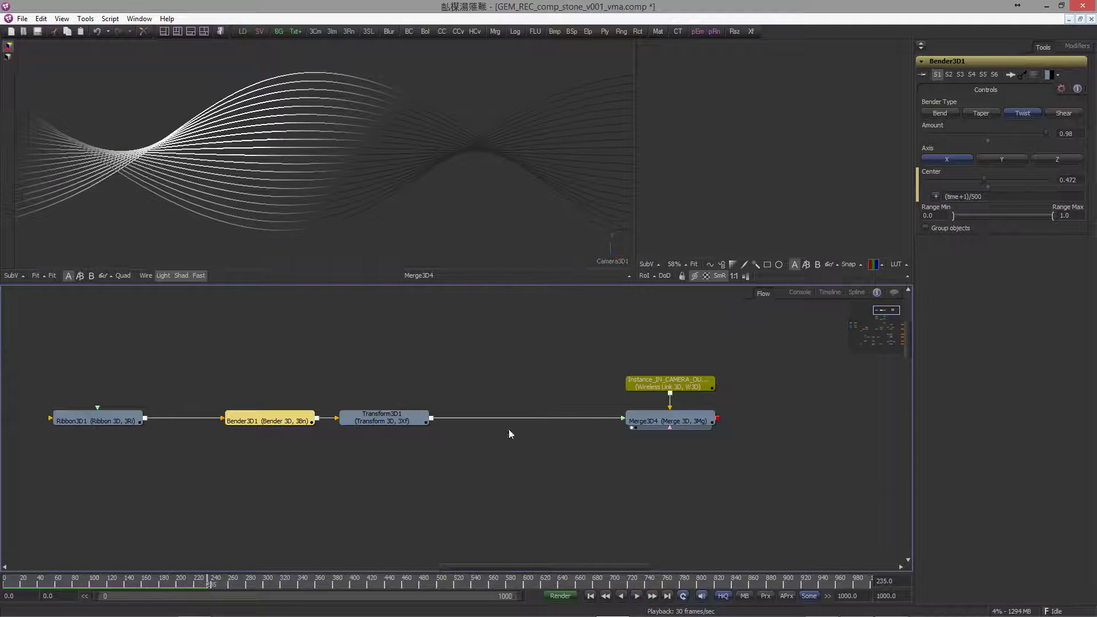
Step: Insert a Duplicate 3D node between Transform3D1 and Merge3D4
click(419, 417)
key(ctrl+space)
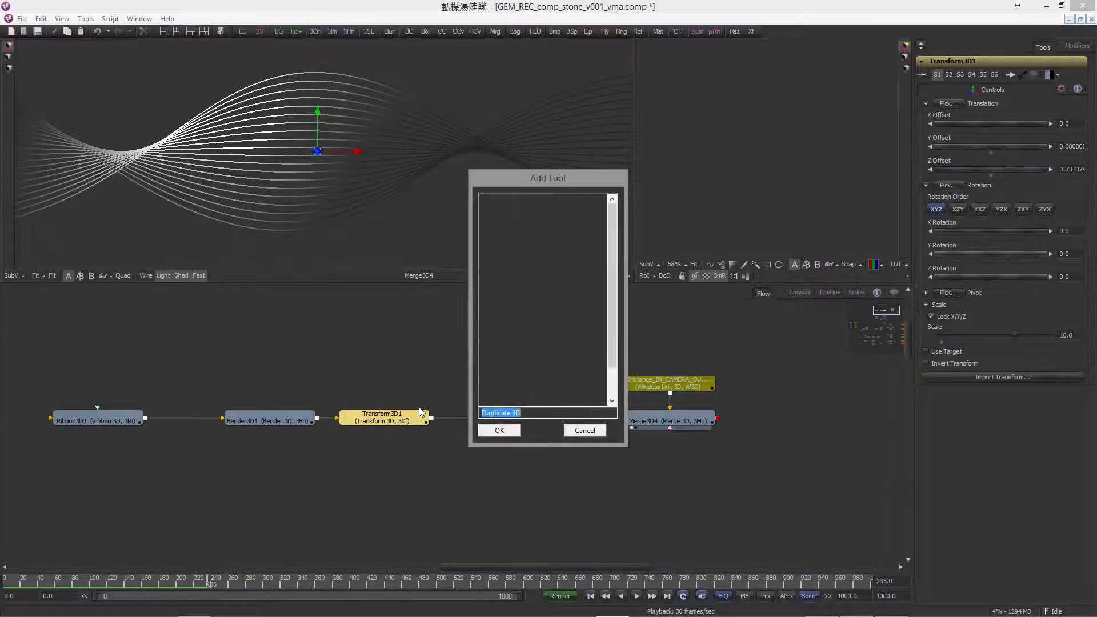
text(dupli)
key(Down)
key(Return)
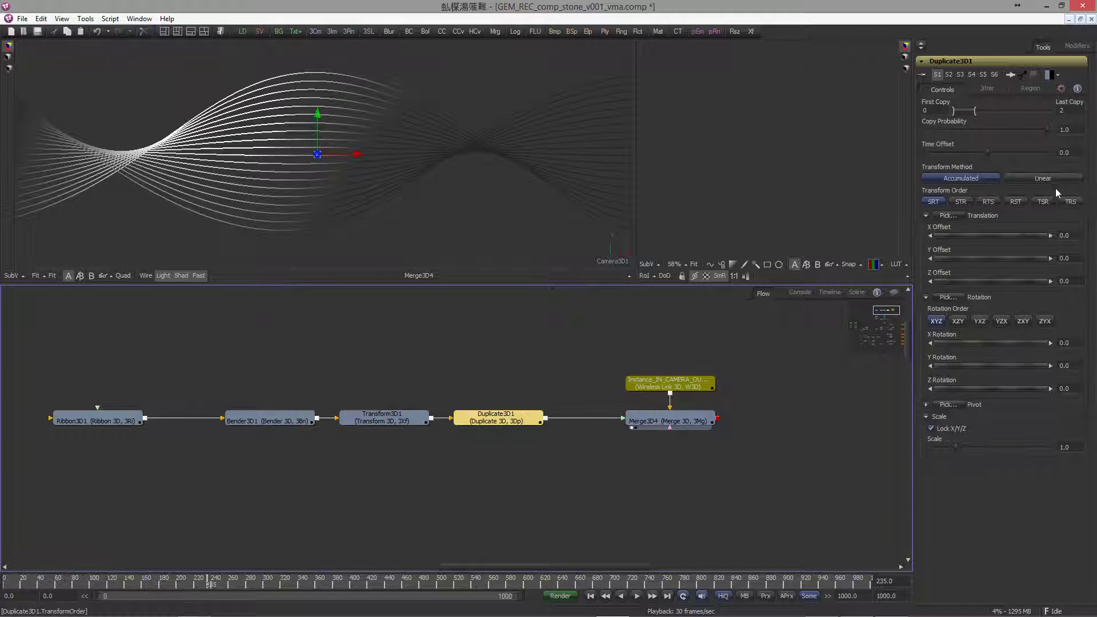
Step: Set Duplicate3D1's last copy to 5 and its jitter time offset to 150
click(1062, 110)
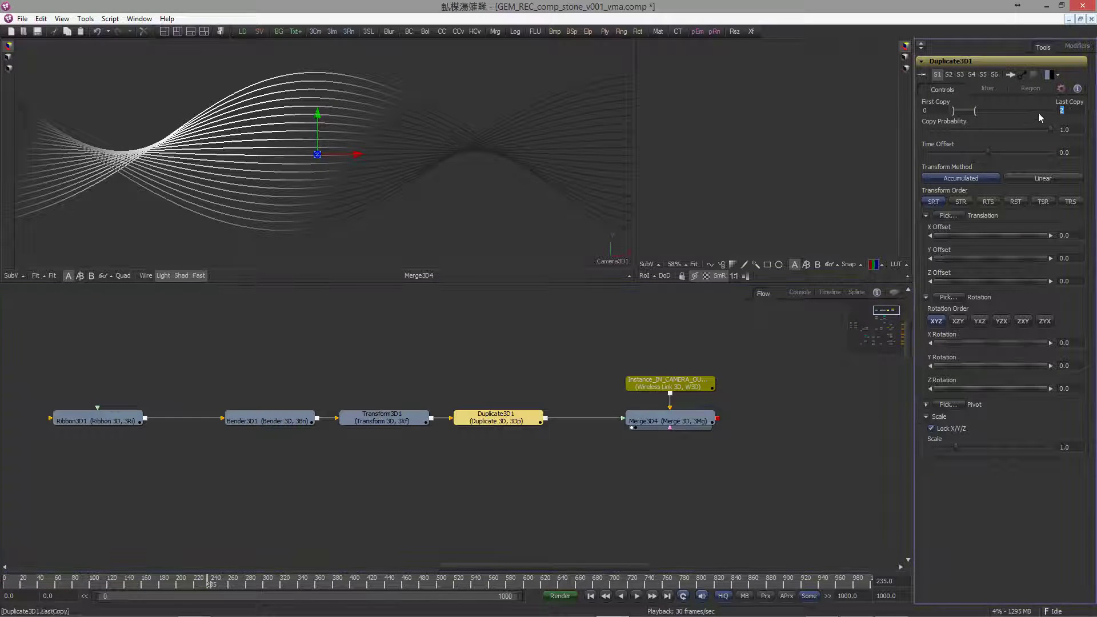
text(5)
key(Tab)
click(990, 86)
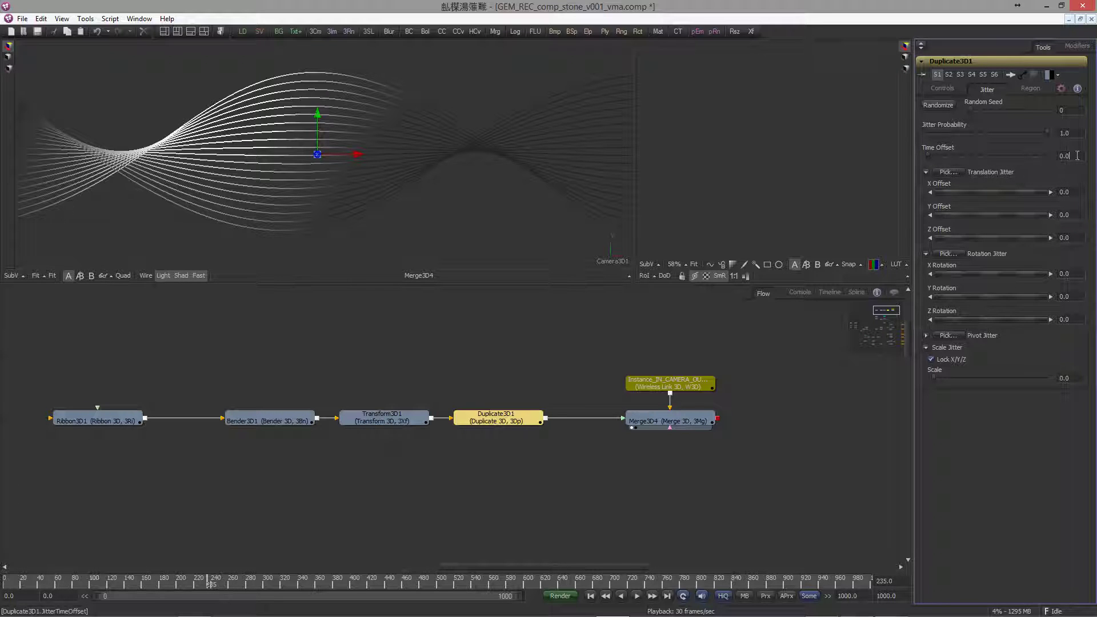
click(1077, 156)
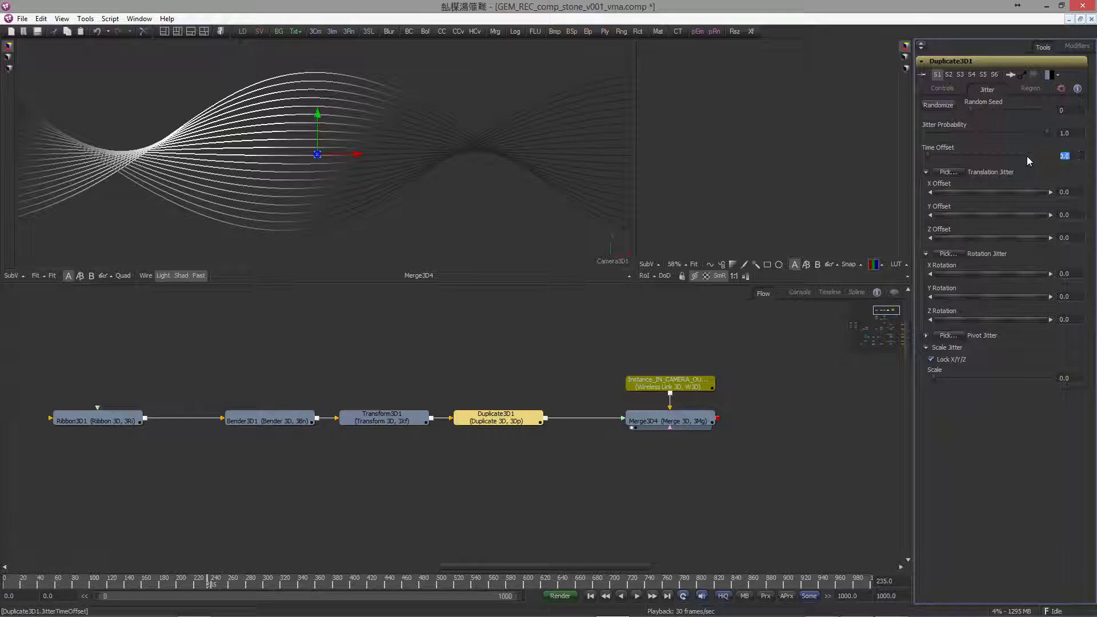
text(150)
key(Return)
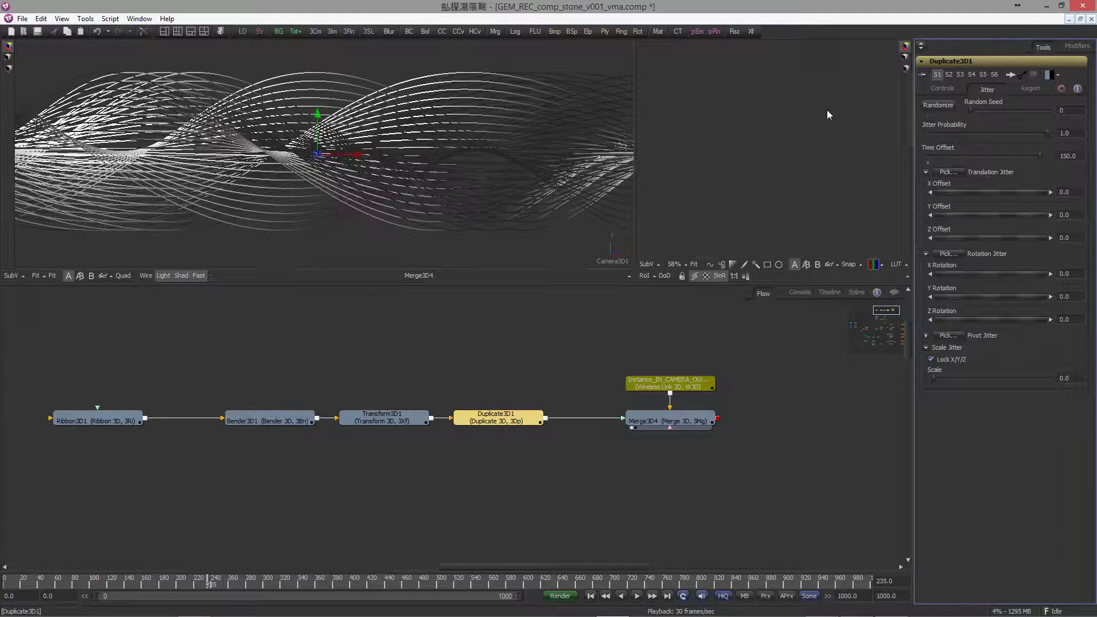
Step: Play the animation from the first frame to examine the motion of the time-offset ribbon copies
click(591, 596)
click(637, 596)
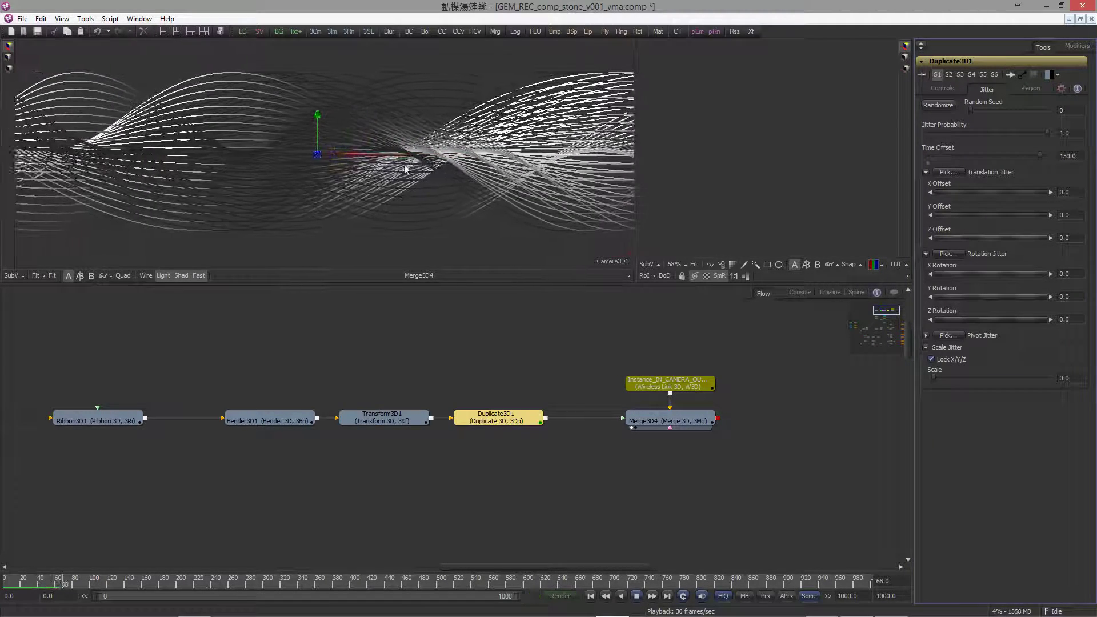
key(space)
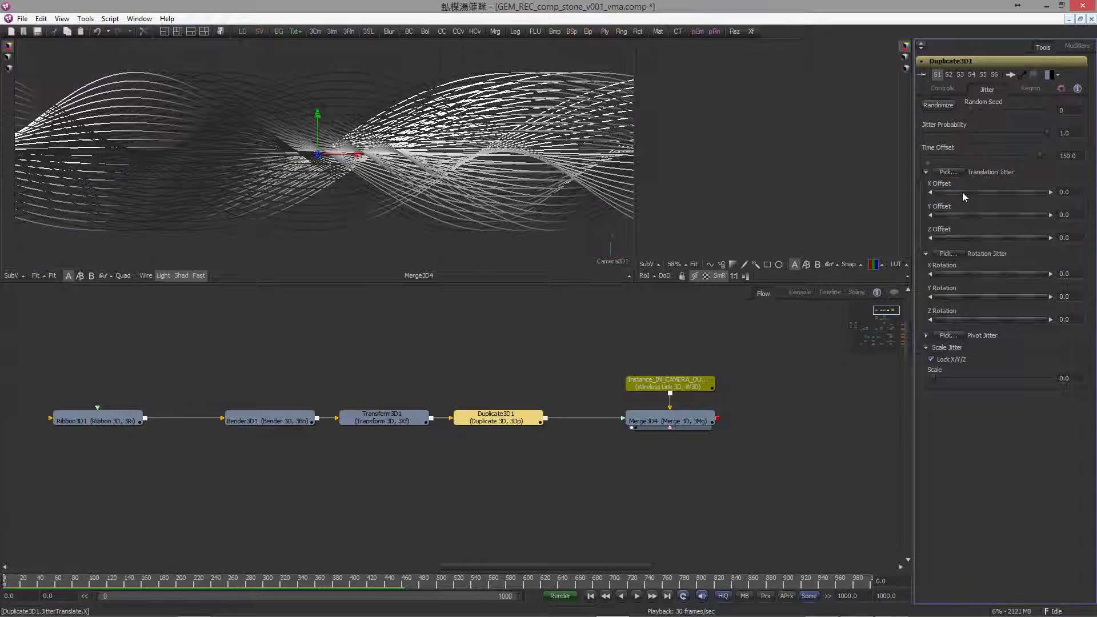
Step: Jitter Duplicate3D1's translation by about X 0.22, Y 3.17, Z 0.73 and rotation by about X 7.27, Y 22.73, Z 3.64, and preview it
drag(945, 214, 971, 187)
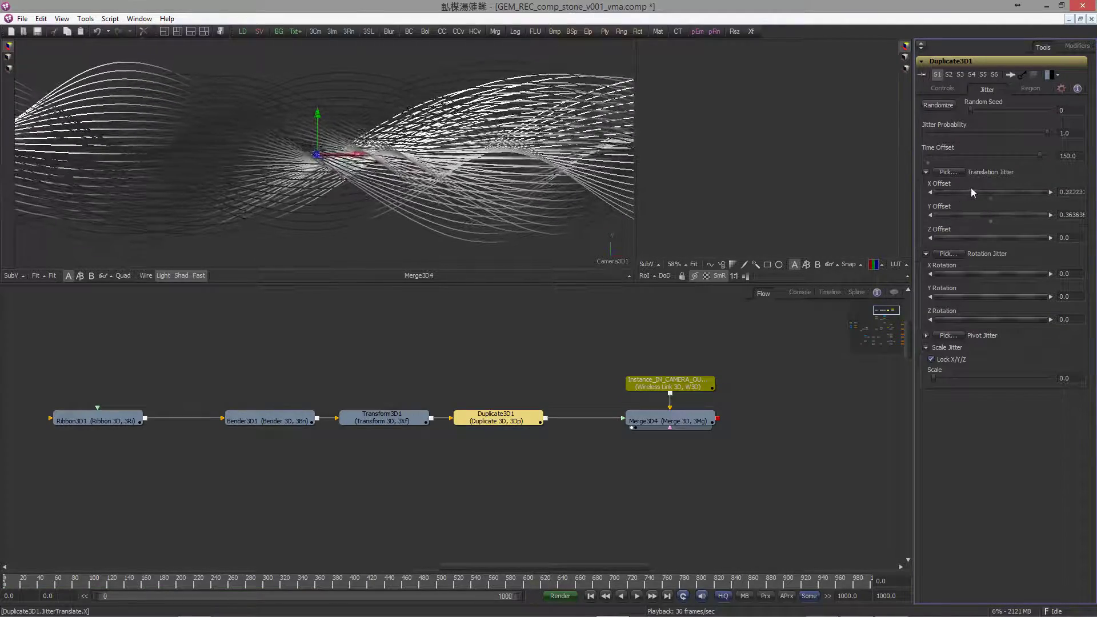
drag(959, 238, 1021, 207)
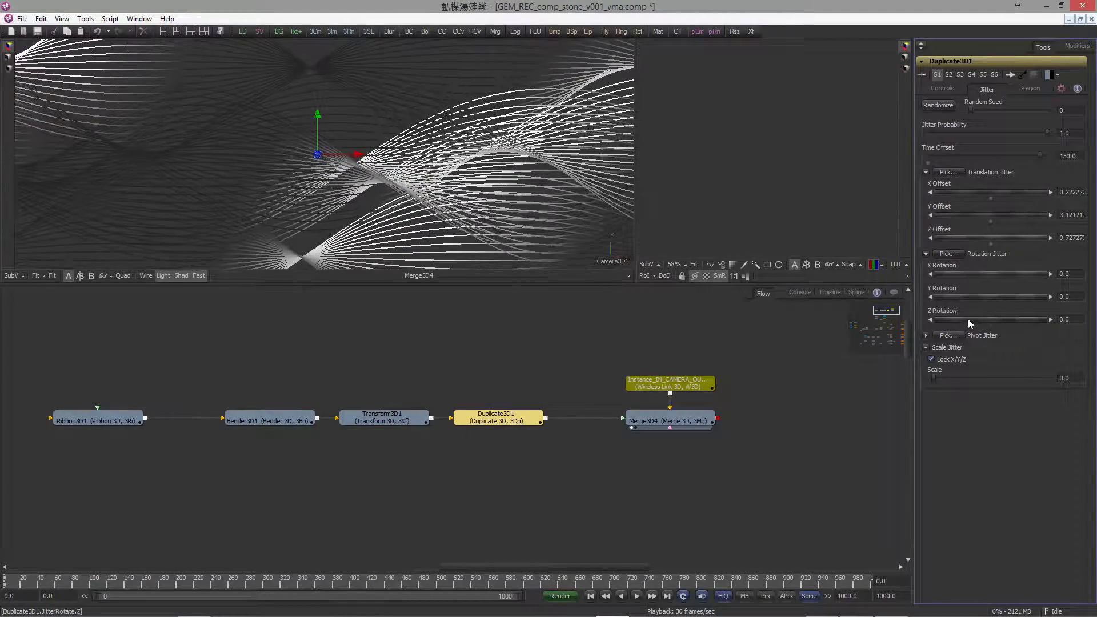
drag(968, 319, 970, 274)
click(639, 595)
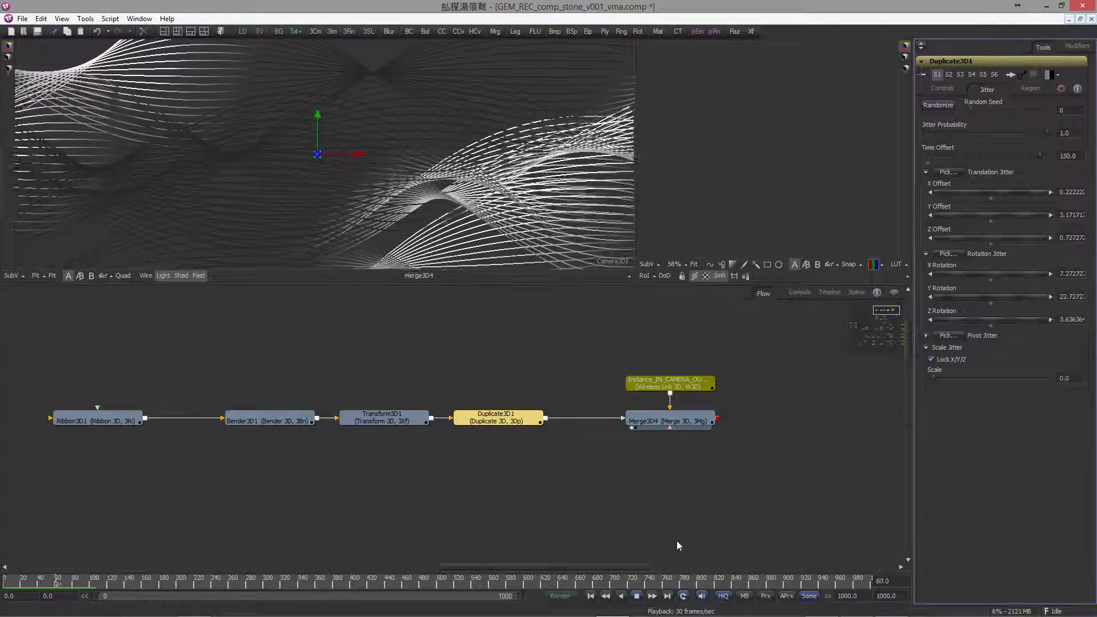
click(636, 596)
Step: Move Merge3D4 and its camera instance farther from Duplicate3D1, and insert a Displace 3D node after Duplicate3D1
click(629, 458)
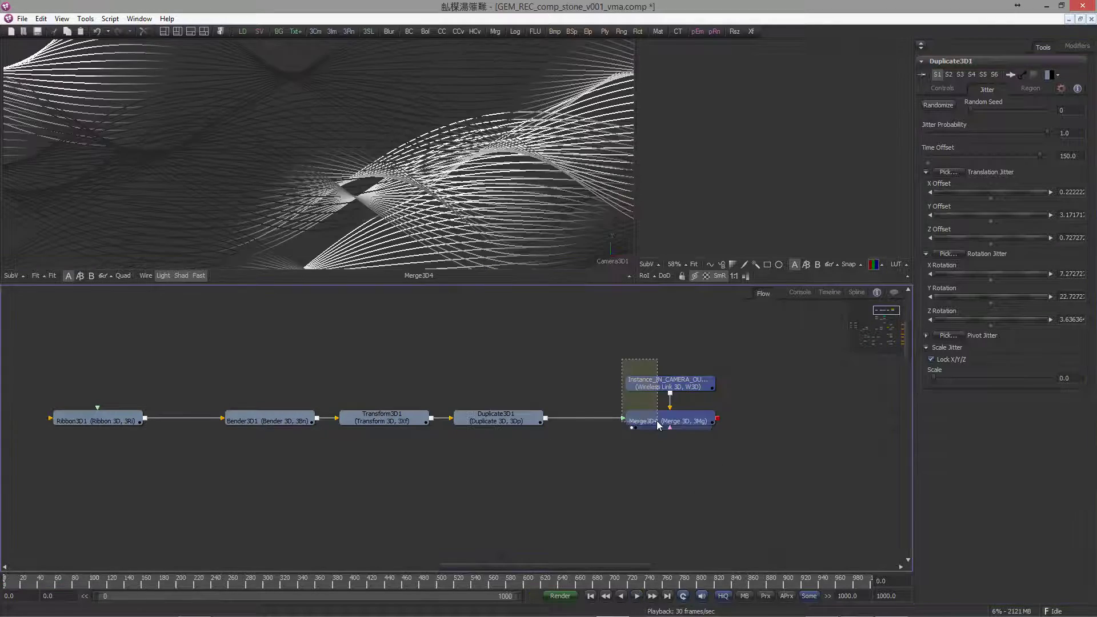
drag(617, 384, 722, 416)
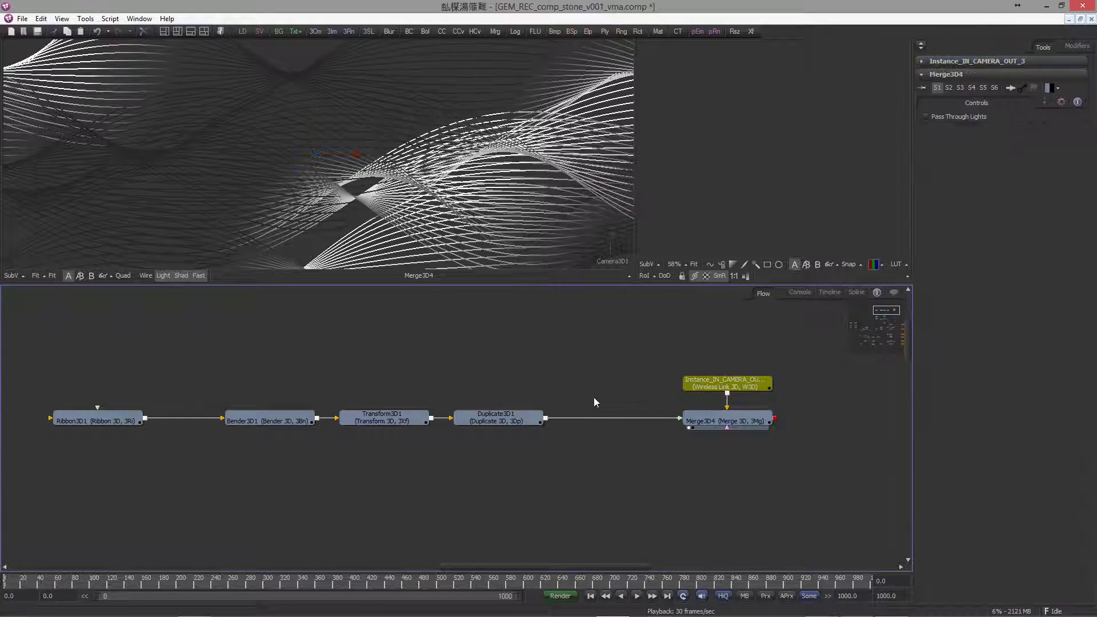
click(485, 410)
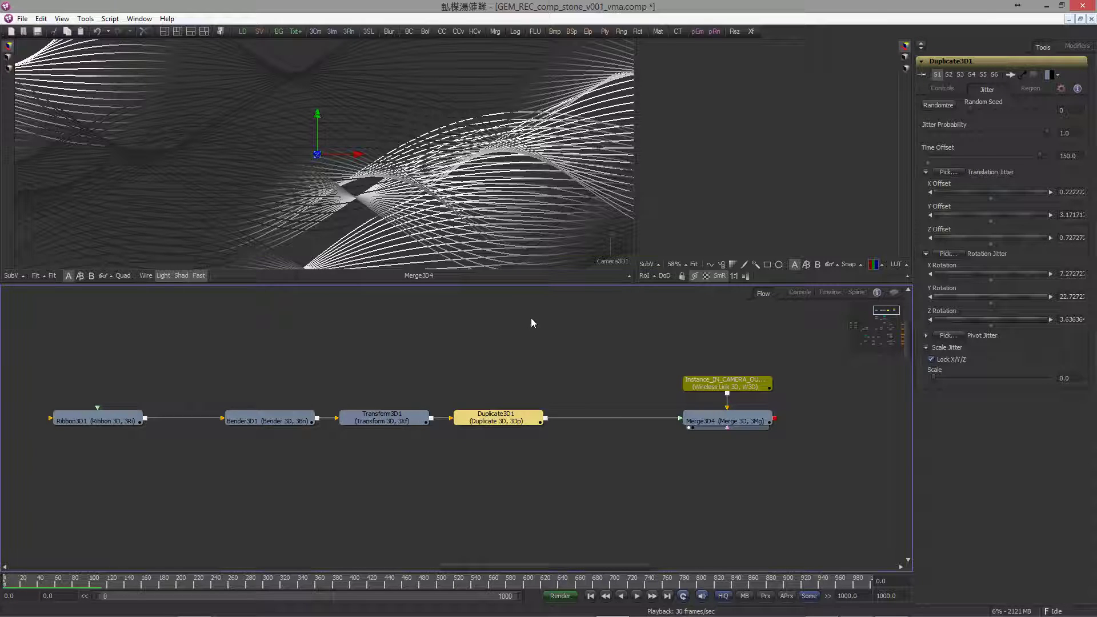
key(ctrl+space)
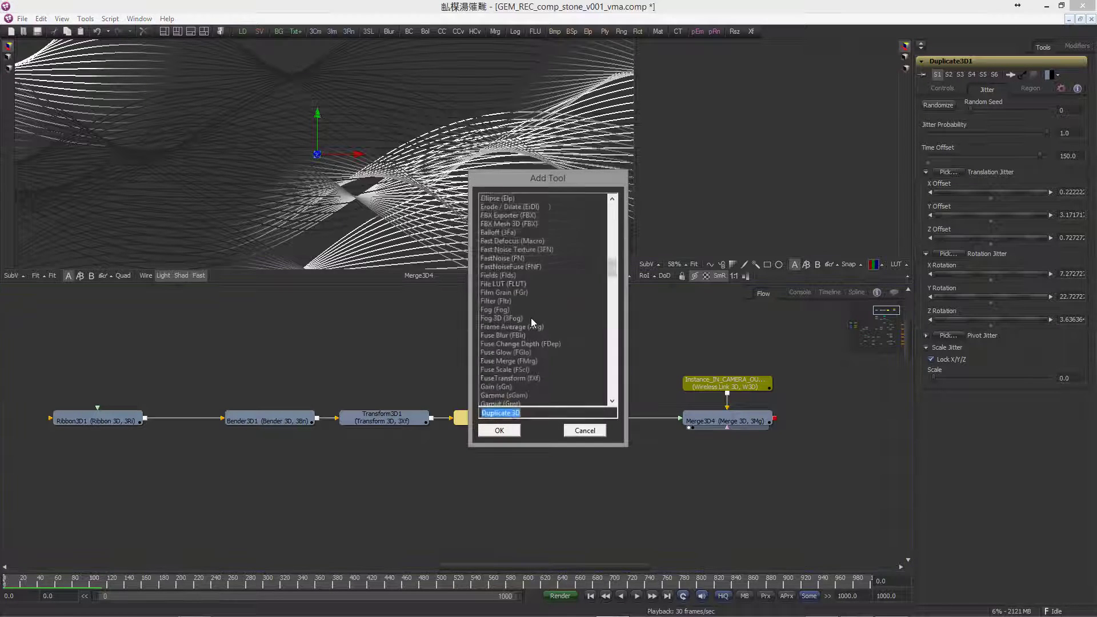
text(displ)
key(Down)
key(Return)
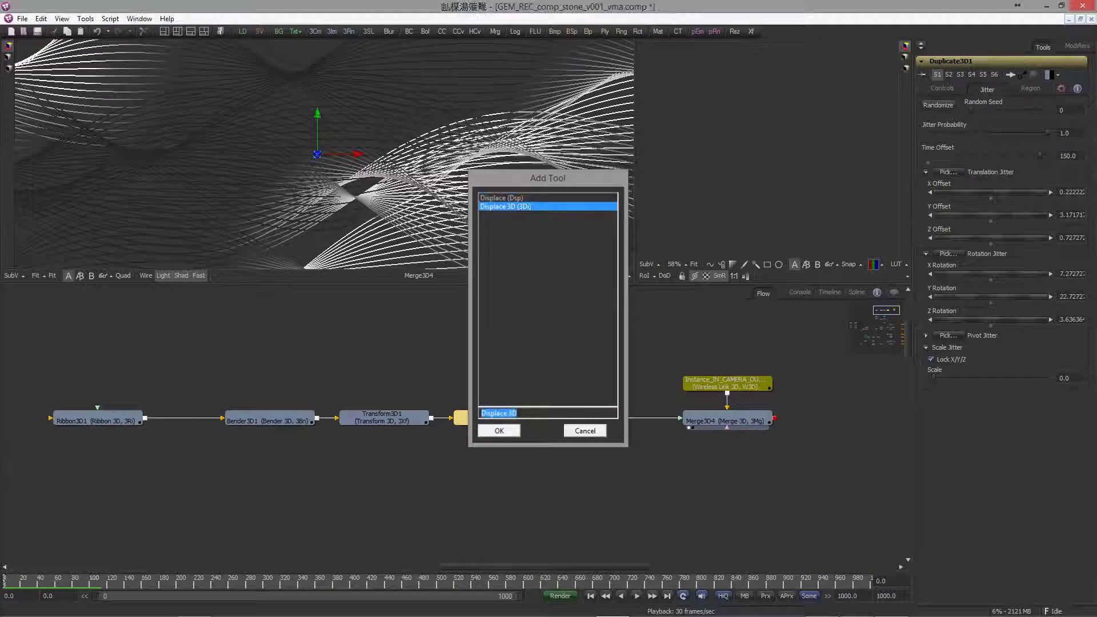
Step: Add a FastNoise node above Displace3D2 and connect it as the displacement input
click(542, 347)
key(ctrl+space)
text(fast)
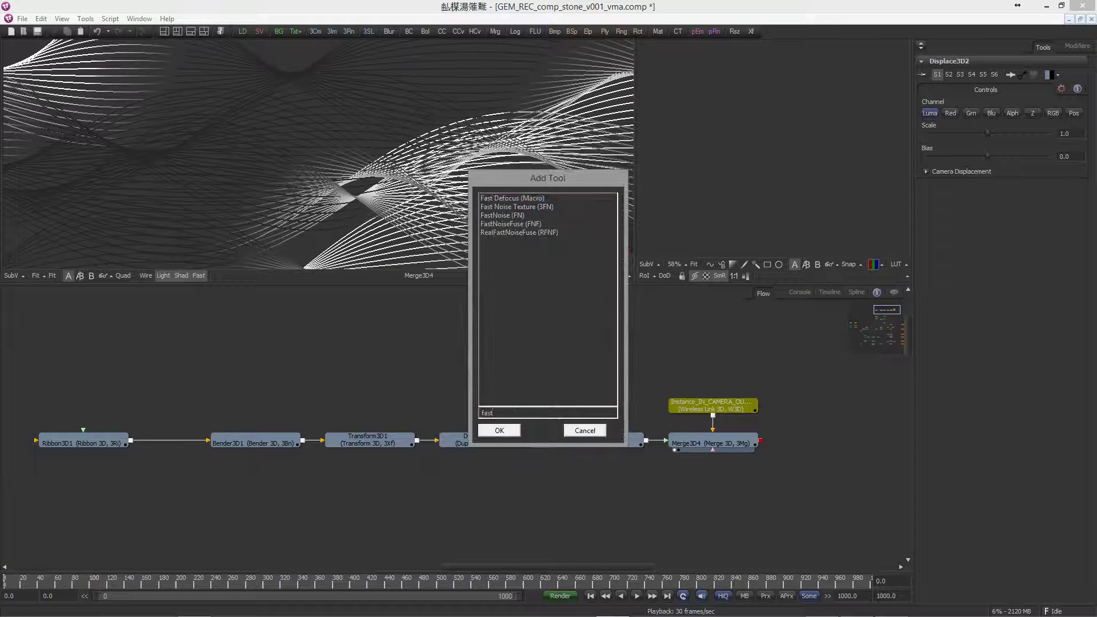
key(Down)
key(Down)
key(Return)
drag(564, 379, 599, 431)
drag(607, 374, 607, 408)
click(534, 349)
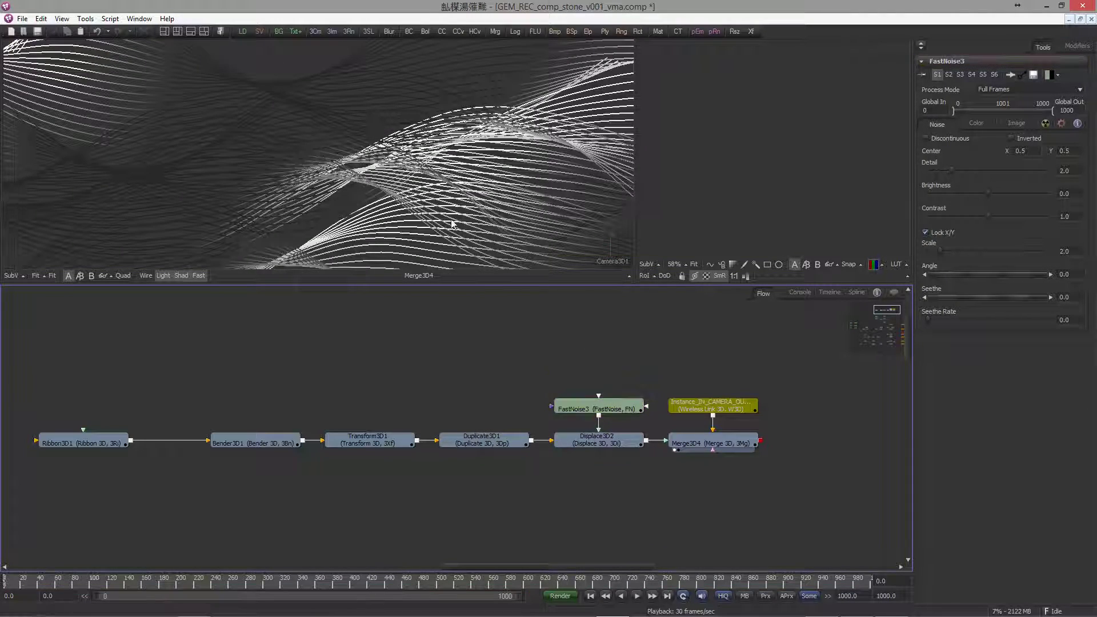
Step: Preview the displacement, and set FastNoise3's seethe rate to 0.123, scale to 4 and detail to 1.4
click(637, 596)
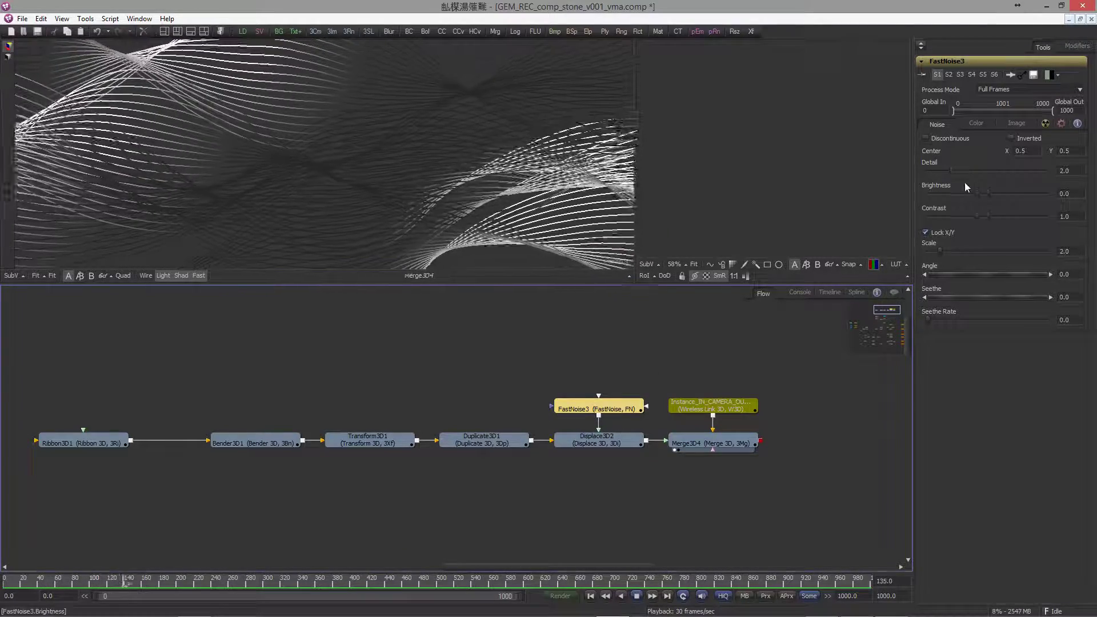
click(921, 325)
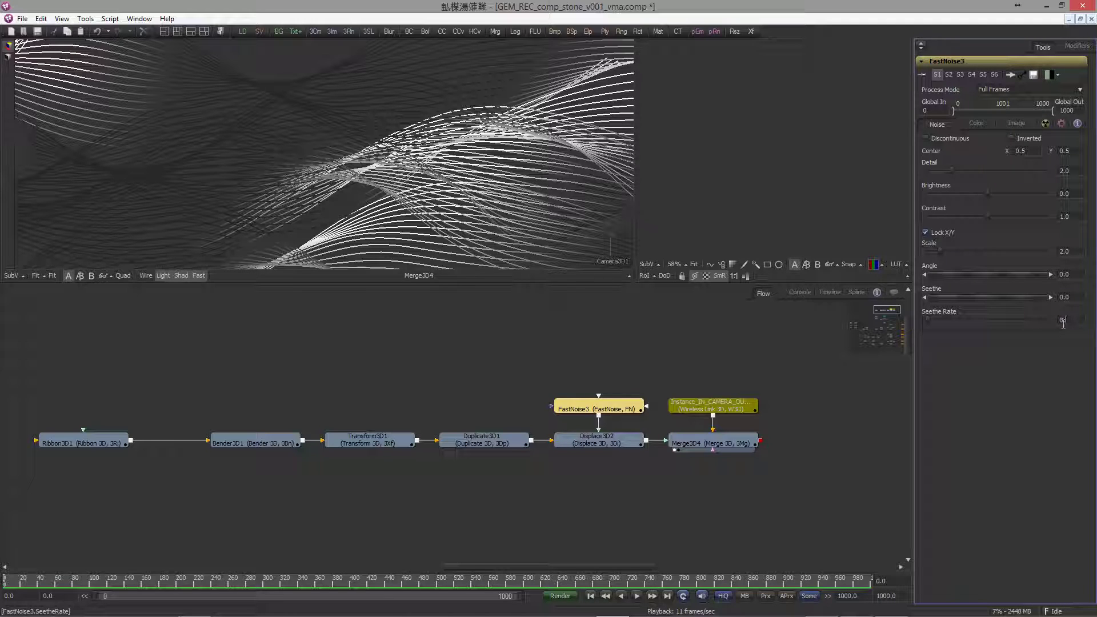
key(Tab)
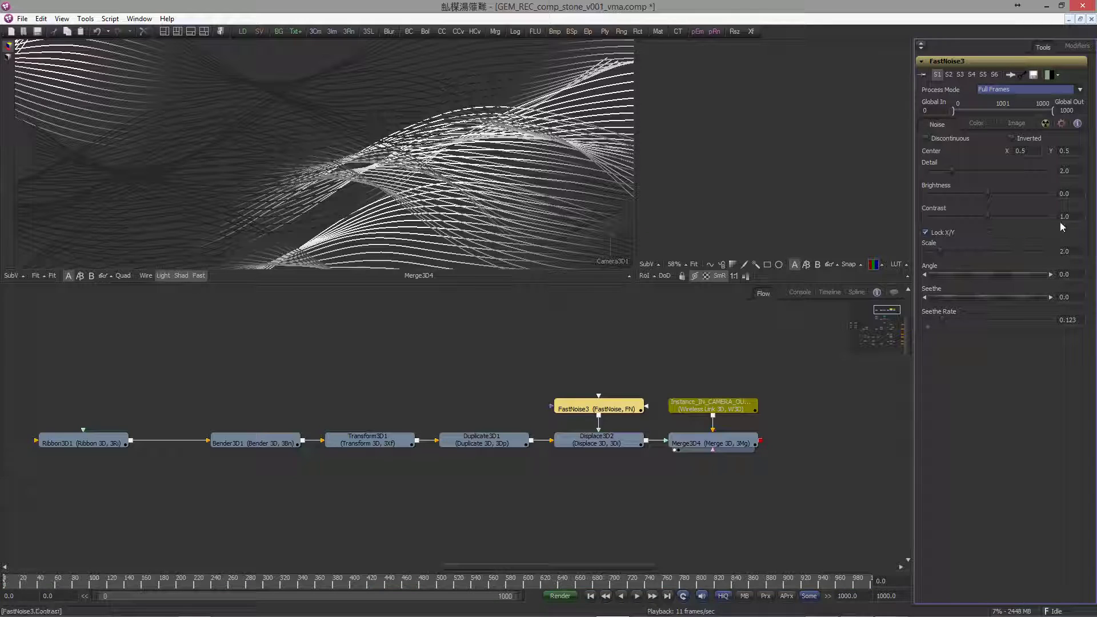
click(1064, 251)
text(4)
key(Tab)
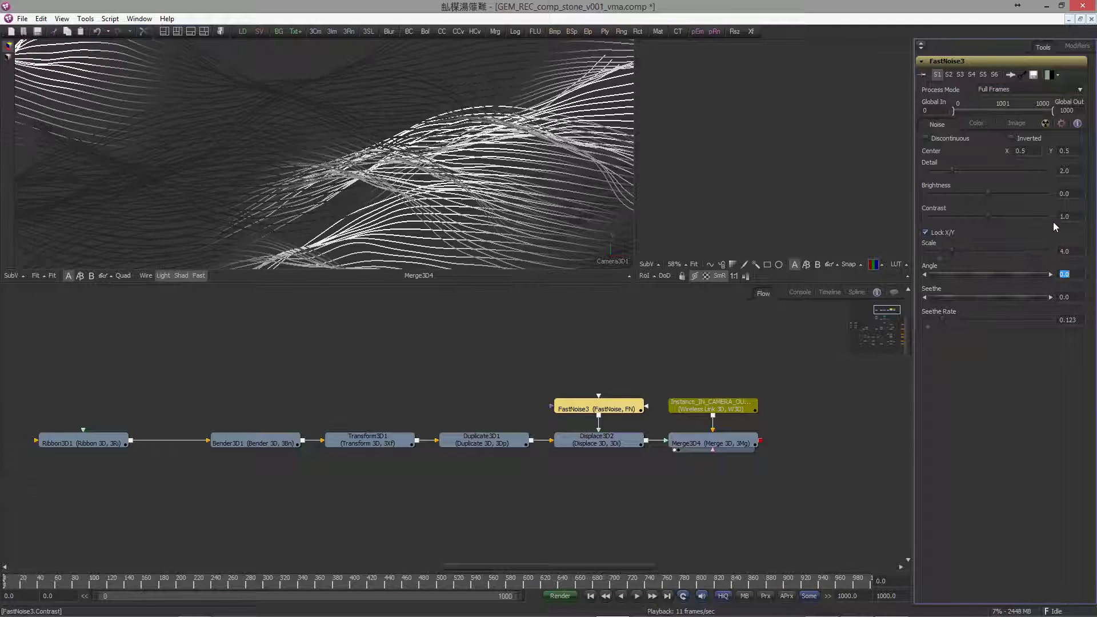
text(1.4)
key(Tab)
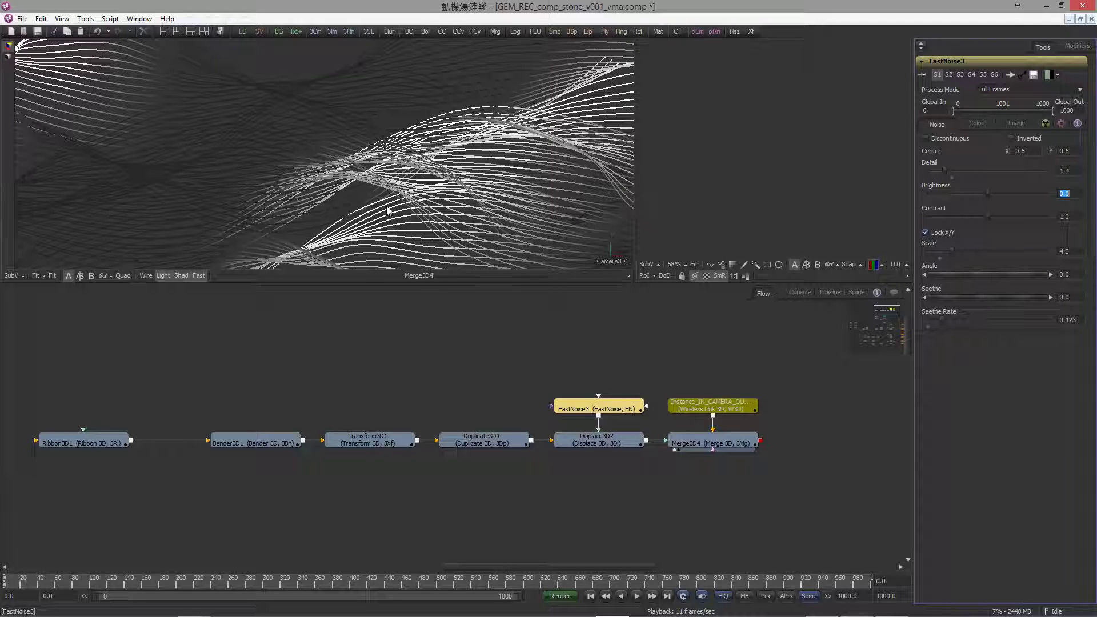
Step: Play the animation to examine the noise displacement on the ribbons, and return to the first frame
click(635, 597)
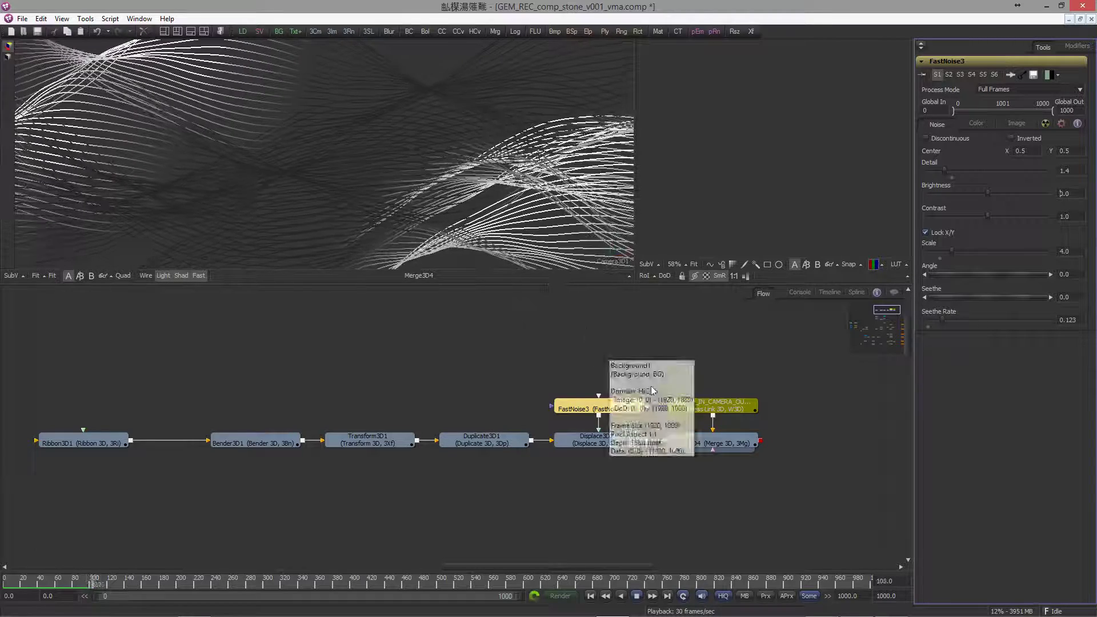
click(637, 595)
click(590, 596)
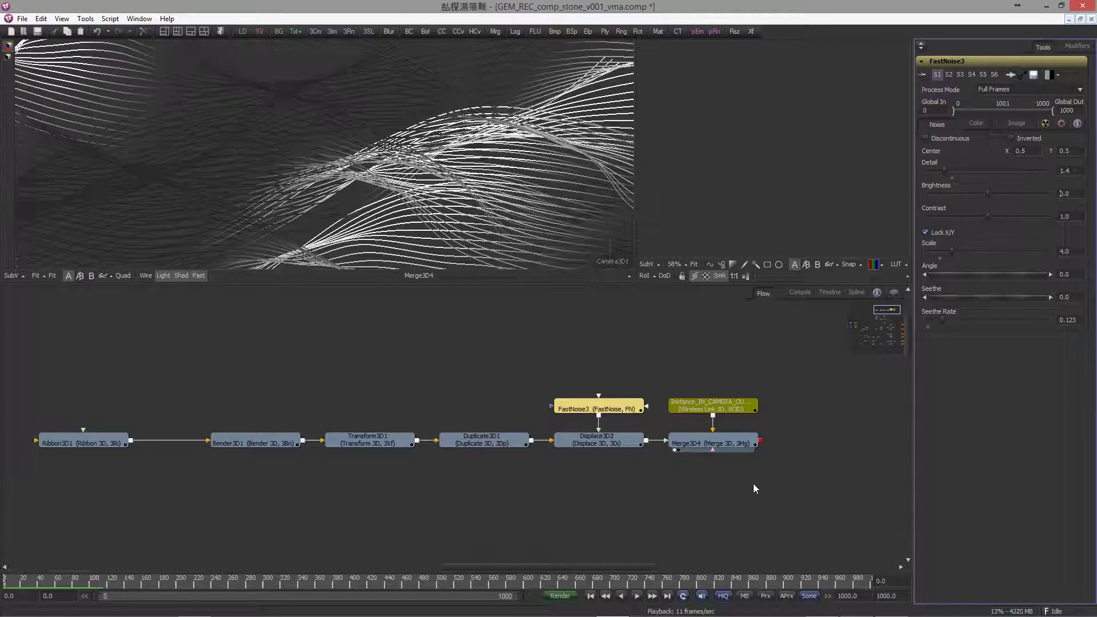
Step: Copy the Renderer3D1_1 node, paste the copy beside Merge3D4, and feed Merge3D4's output into it
drag(753, 483, 404, 358)
scroll(388, 451, down, 3)
drag(426, 472, 424, 325)
click(552, 449)
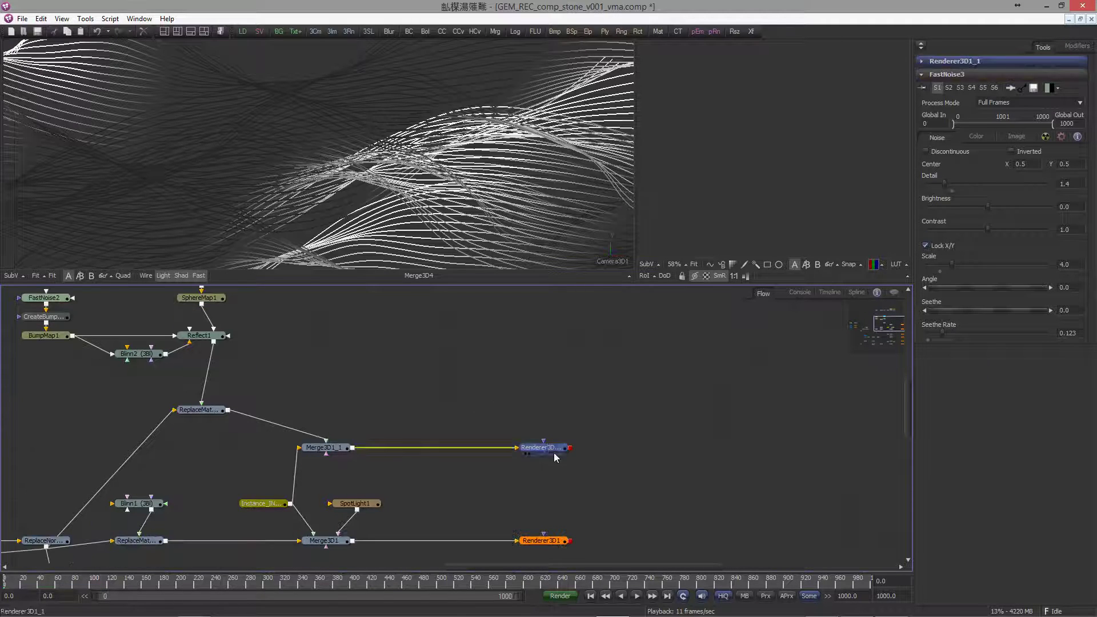
drag(551, 393, 527, 487)
scroll(451, 392, down, 2)
scroll(527, 487, up, 2)
scroll(527, 486, up, 1)
drag(353, 384, 475, 438)
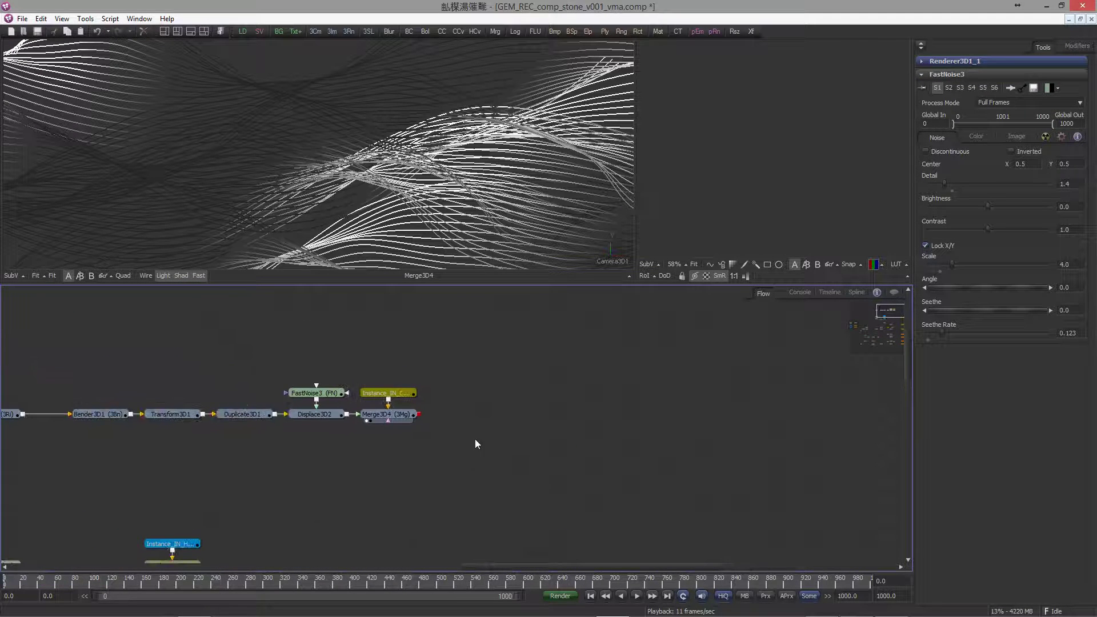
key(ctrl+v)
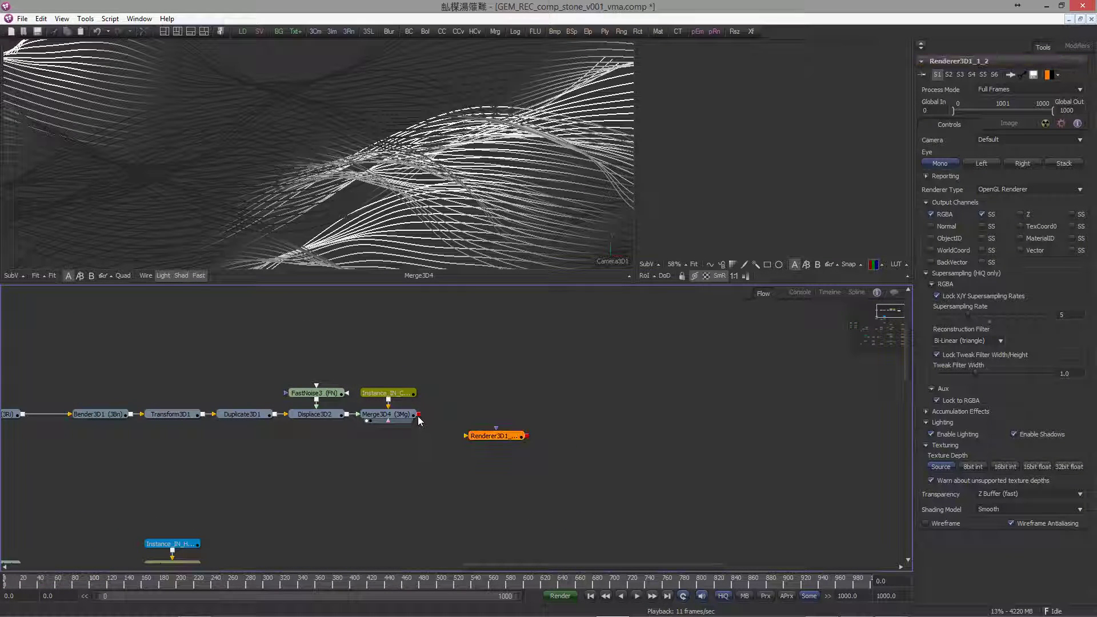
drag(419, 415, 533, 414)
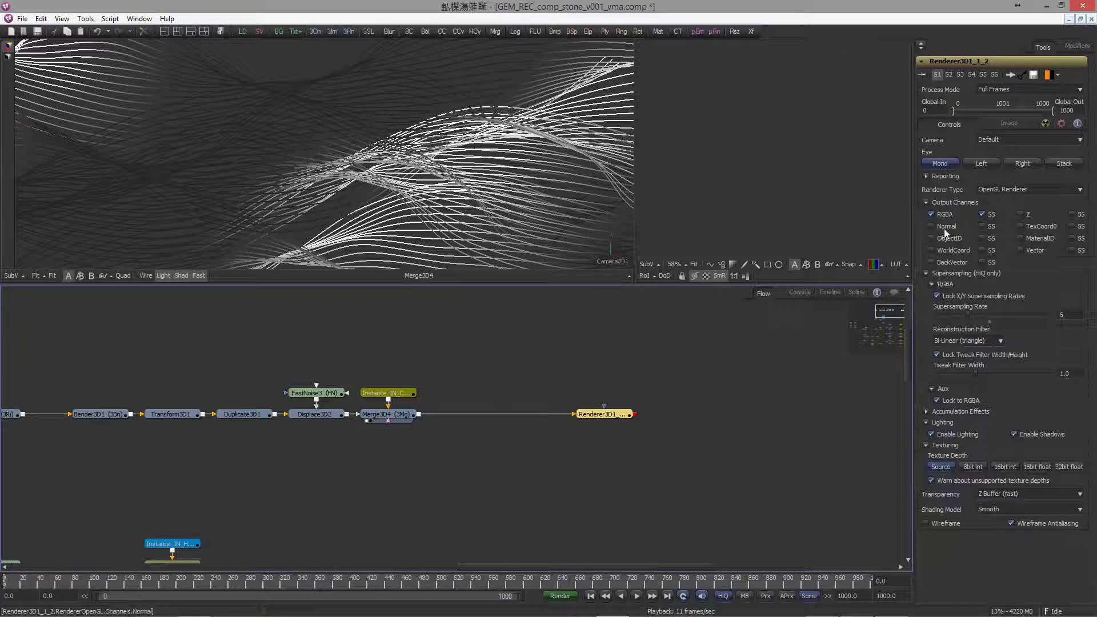
Step: Preview the new renderer, and move Merge3D4, its camera instance and the renderer farther from Displace3D2
drag(448, 374, 573, 342)
drag(709, 386, 531, 199)
drag(598, 353, 664, 381)
drag(614, 366, 540, 423)
drag(570, 415, 685, 417)
click(508, 323)
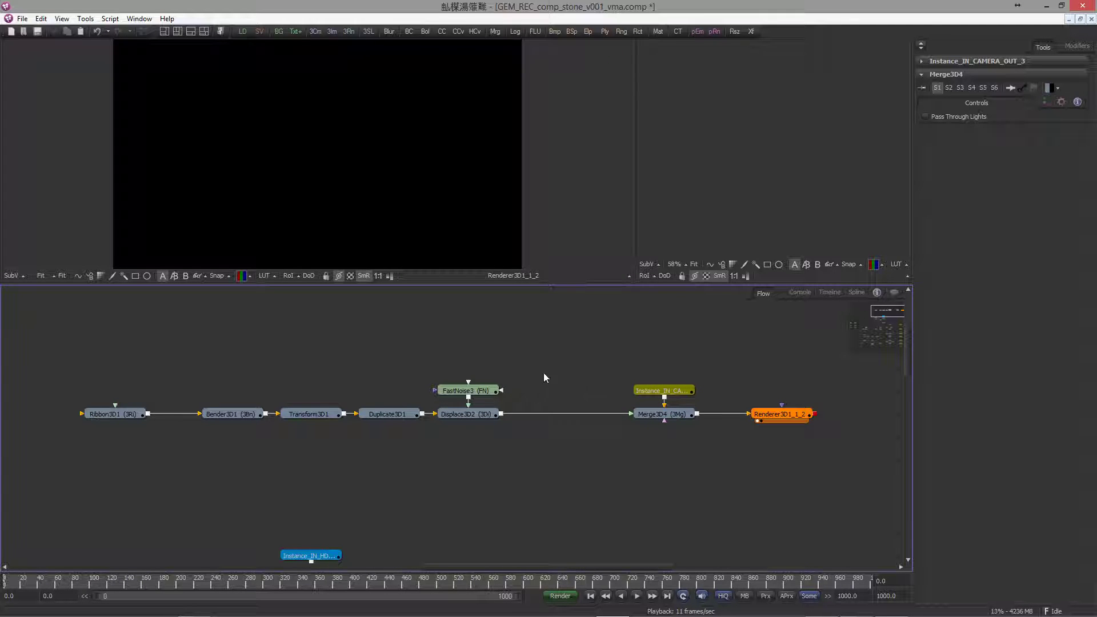
Step: Duplicate Merge3D4 and its renderer as a second branch below, and connect Displace3D2's output to the copied merge
drag(593, 460, 806, 409)
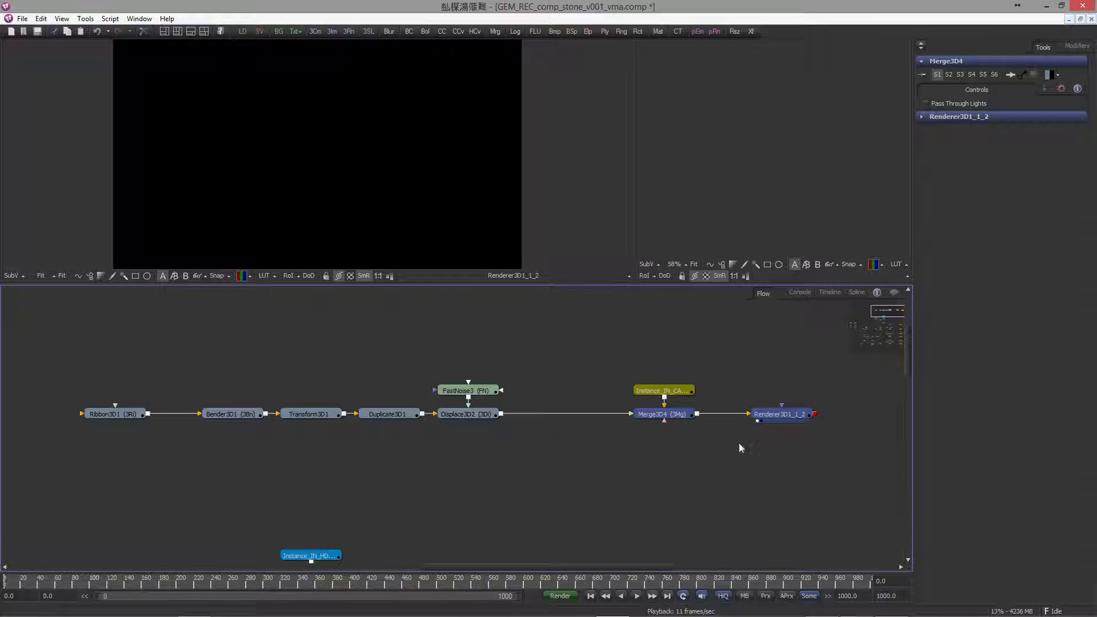
key(ctrl+v)
drag(728, 461, 806, 462)
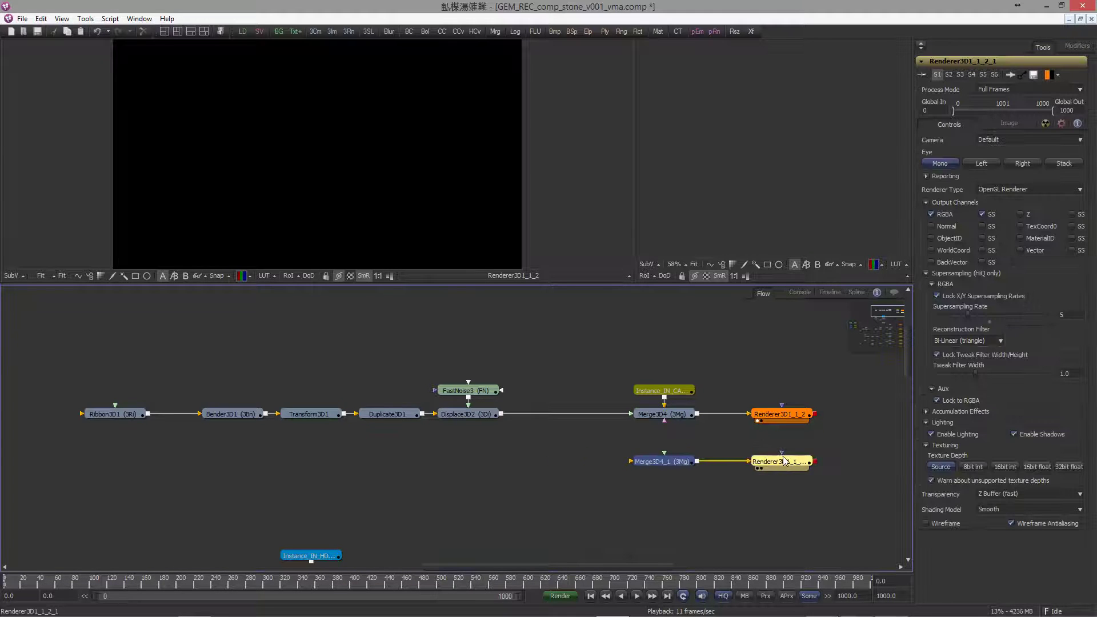
click(671, 427)
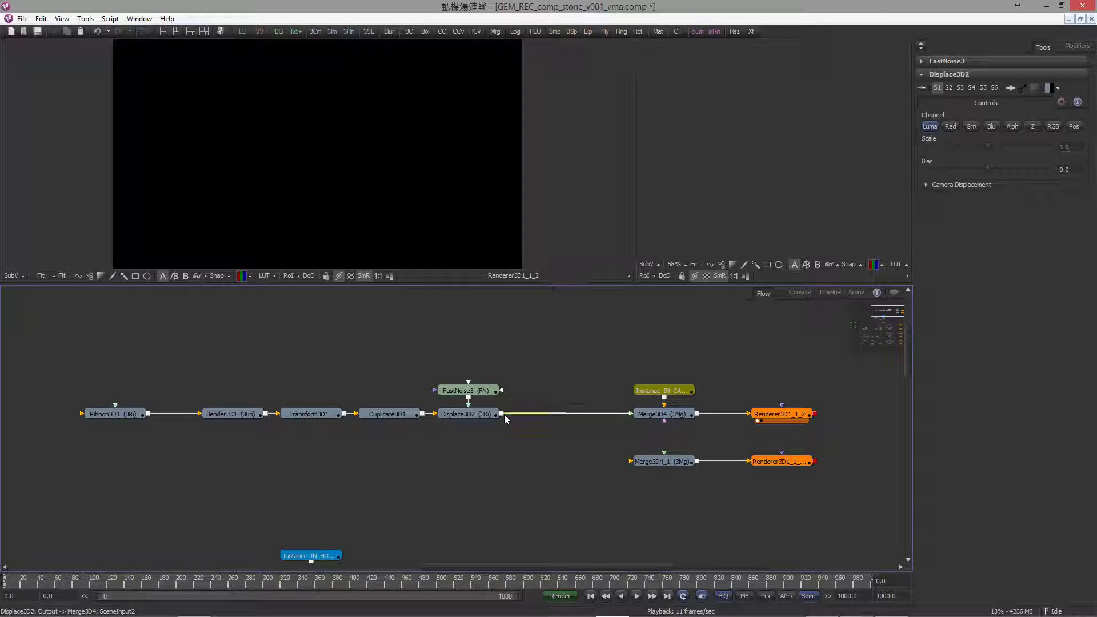
mouse_move(633, 469)
mouse_down()
mouse_move(617, 475)
mouse_move(631, 461)
mouse_up()
Step: Add a Replace Material 3D node and insert it between Displace3D2 and Merge3D4
key(ctrl+space)
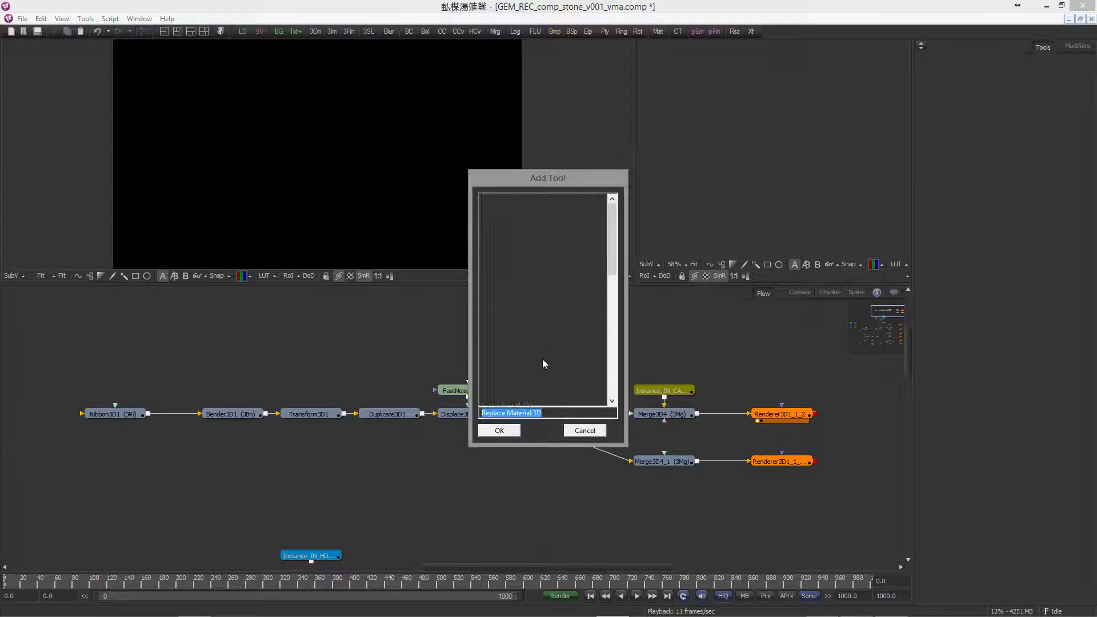
text(repl)
key(Return)
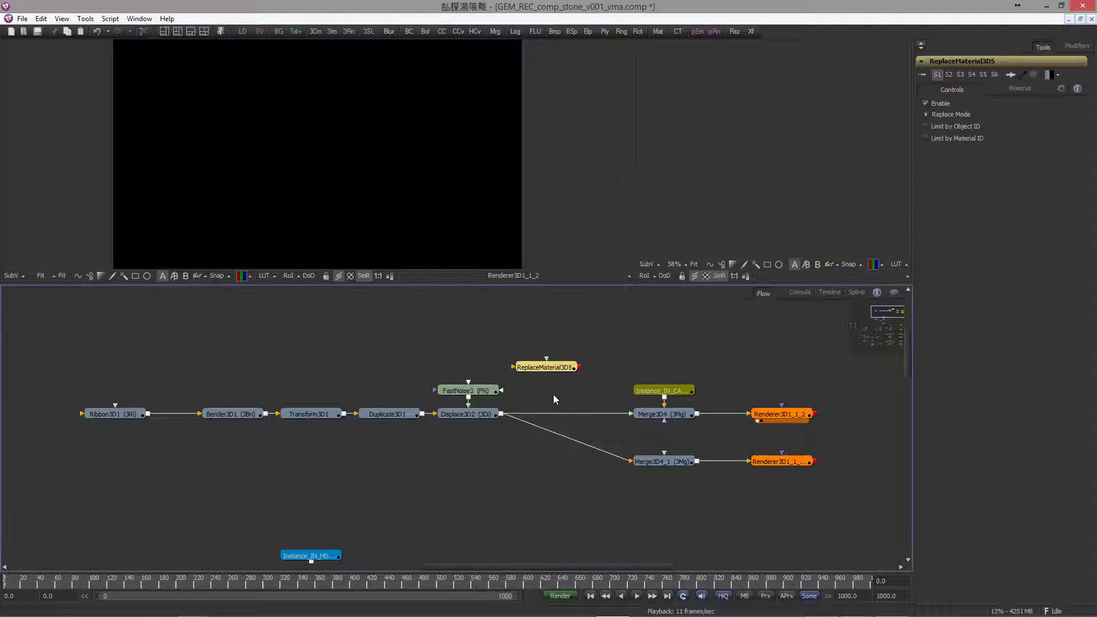
drag(527, 369, 569, 420)
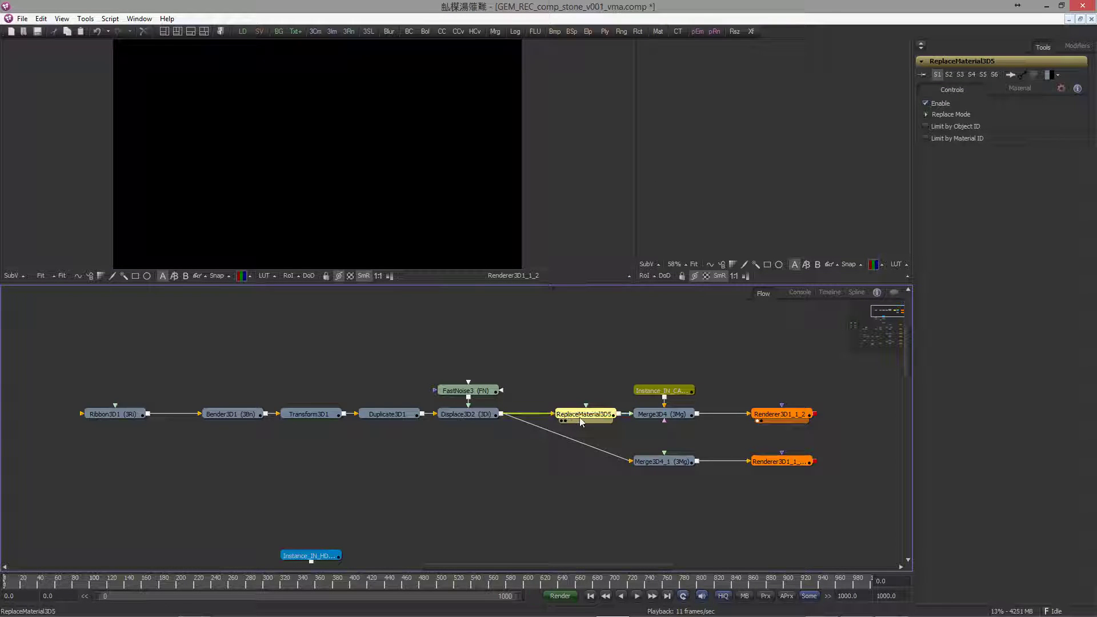
Step: Add a Blinn material above ReplaceMaterial3D5 and connect it as the material input
key(ctrl+space)
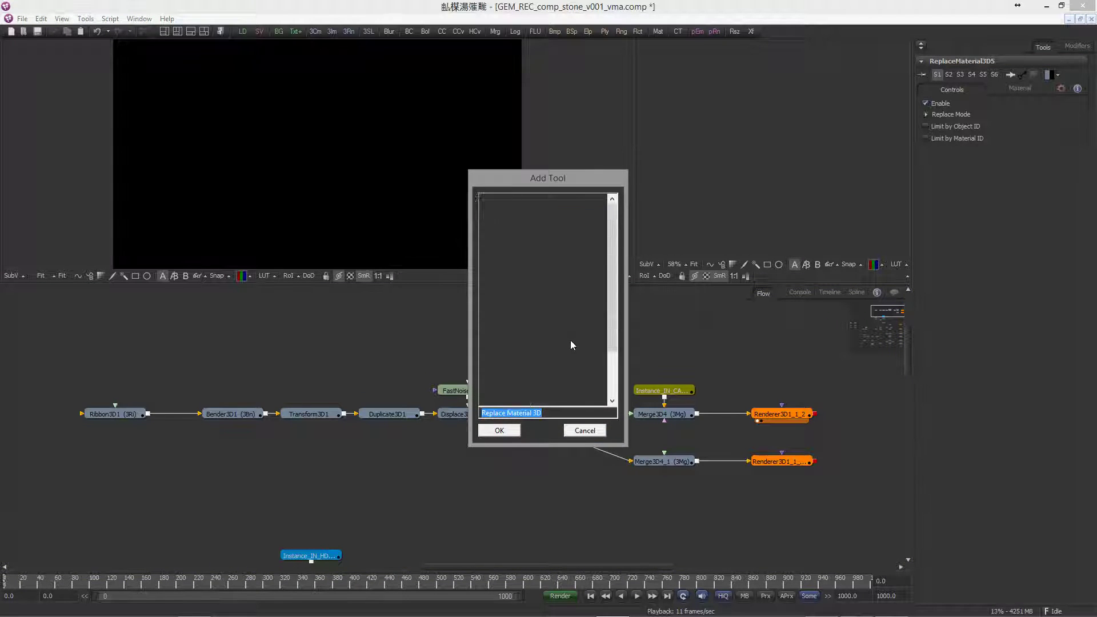
text(blinn)
key(Return)
drag(592, 368, 586, 407)
click(575, 350)
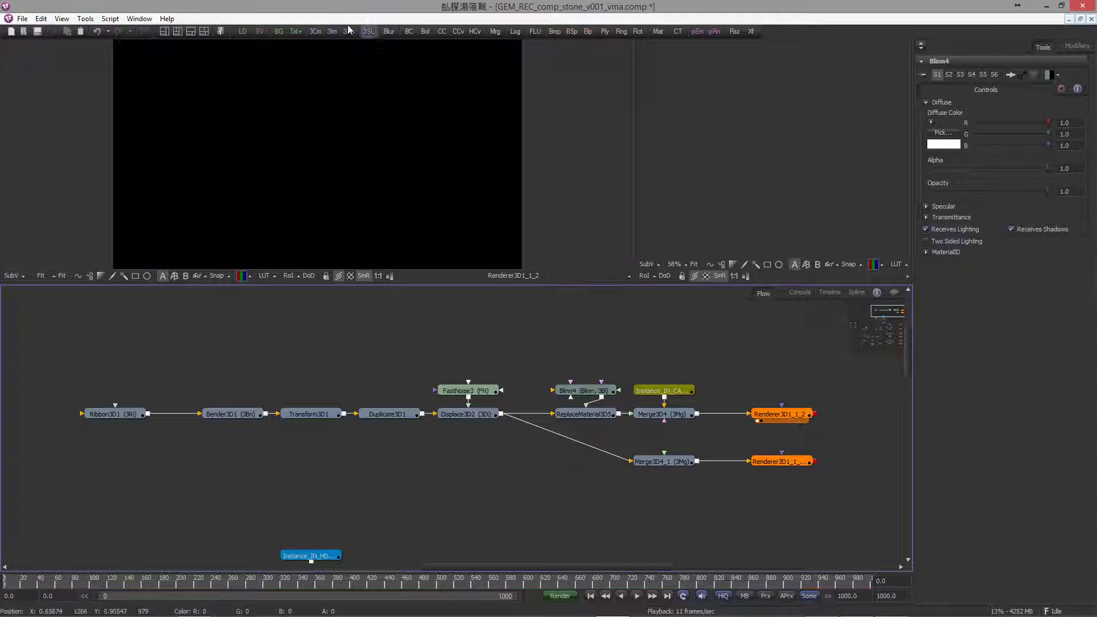
Step: Add a Background node above Blinn4, connect it to Blinn4's diffuse input, and preview Merge3D4
click(279, 31)
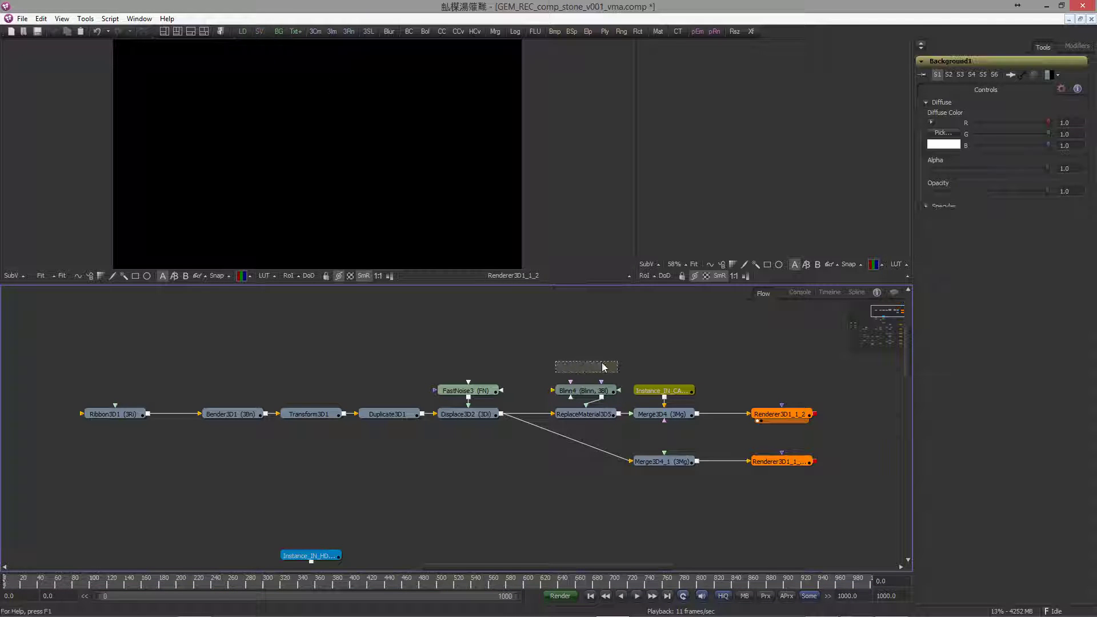
drag(613, 368, 601, 382)
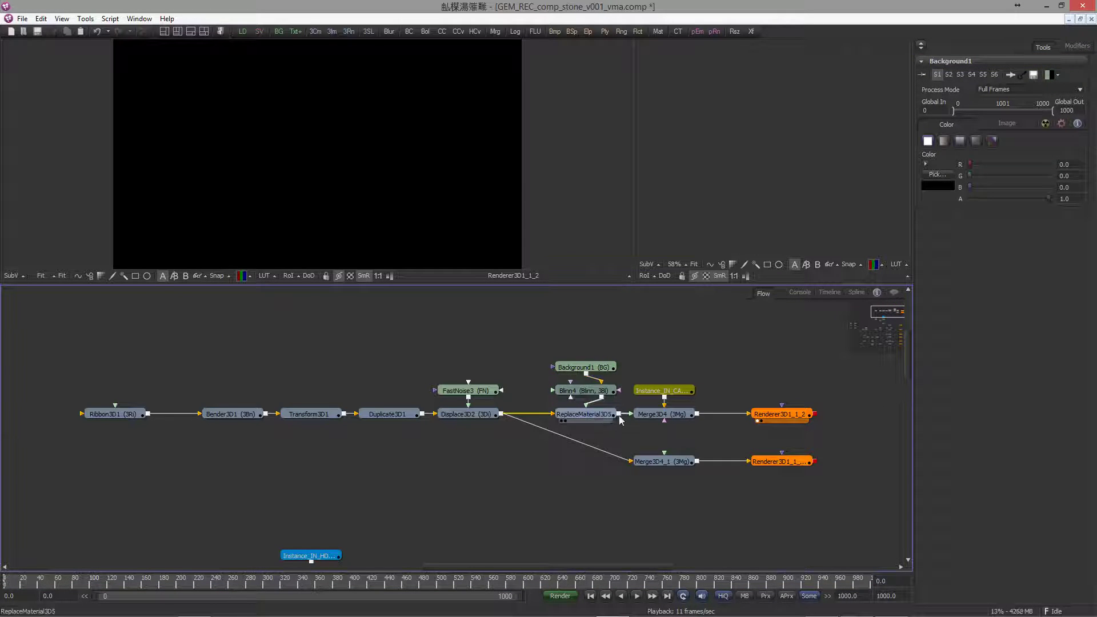
click(641, 421)
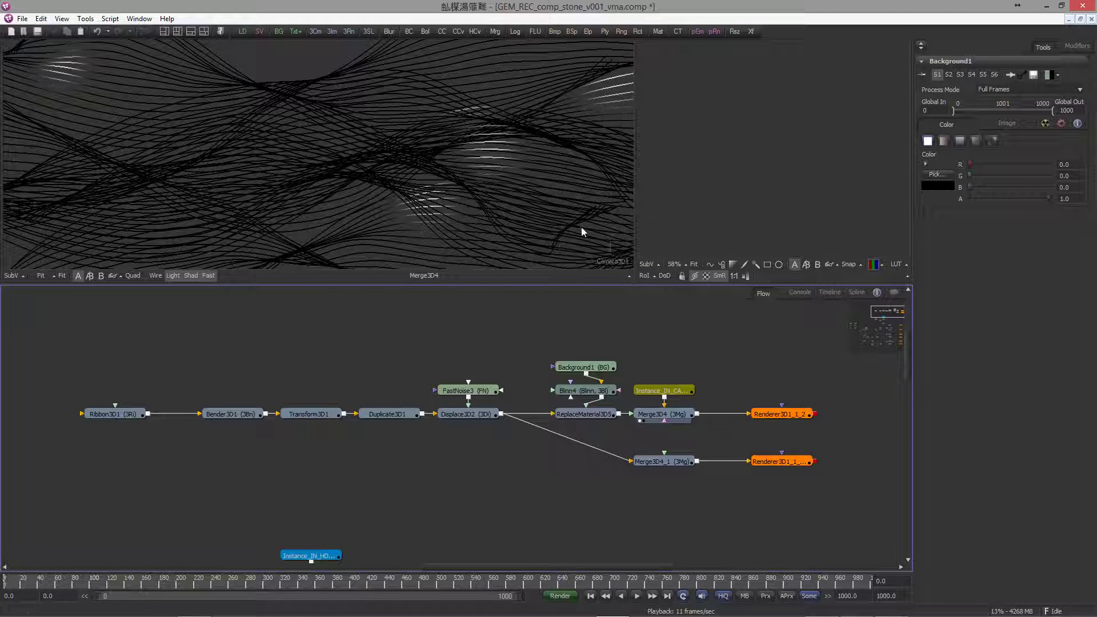
Step: Set Blinn4's specular intensity to 0
click(586, 394)
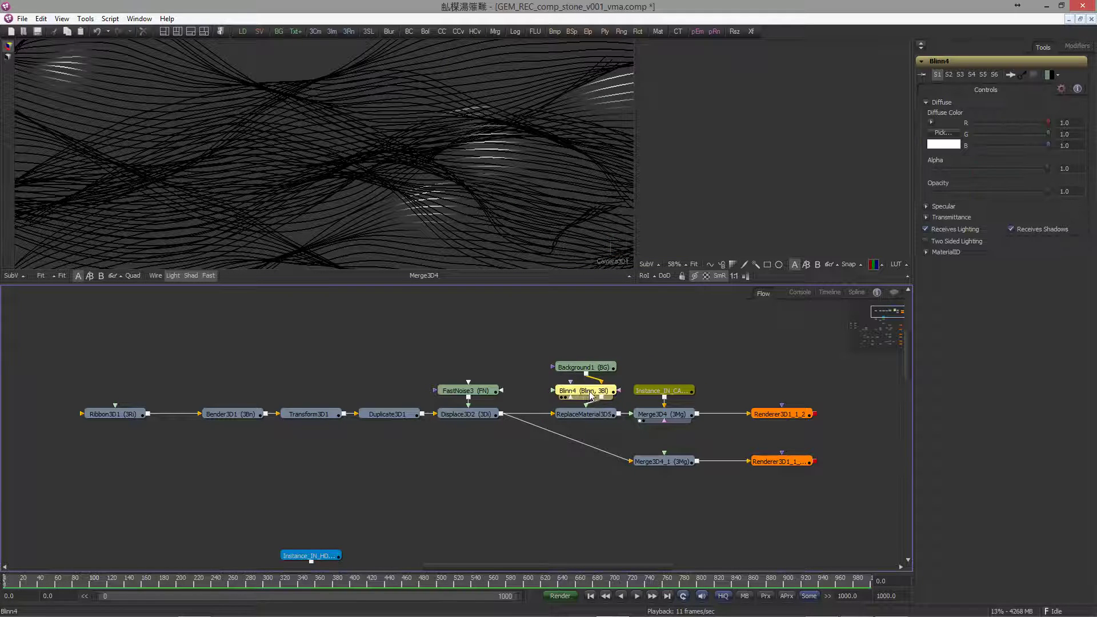
click(927, 206)
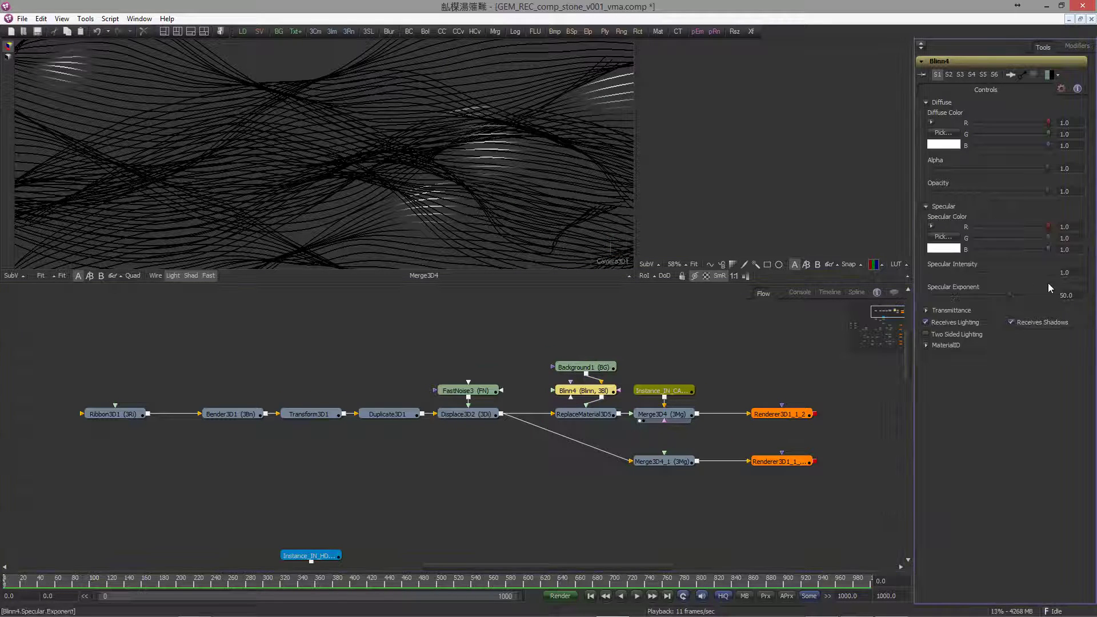
drag(1048, 275, 904, 276)
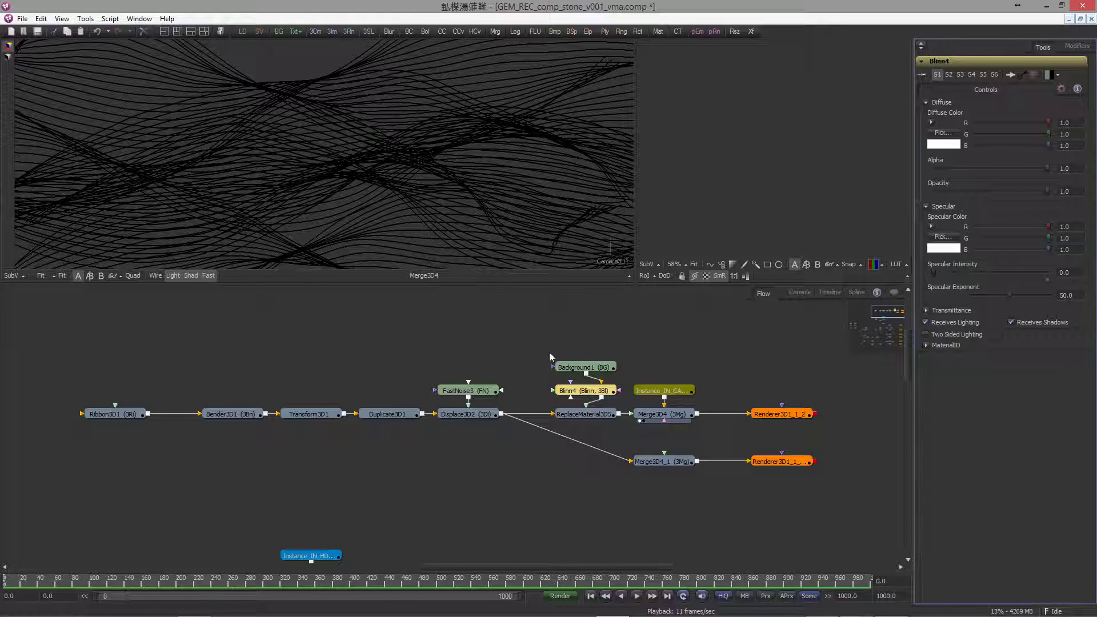
Step: Preview Background1 in the second viewer, switch it to a linear gradient, and form a narrow white stripe on black at about 0.35
drag(589, 368, 772, 172)
click(592, 371)
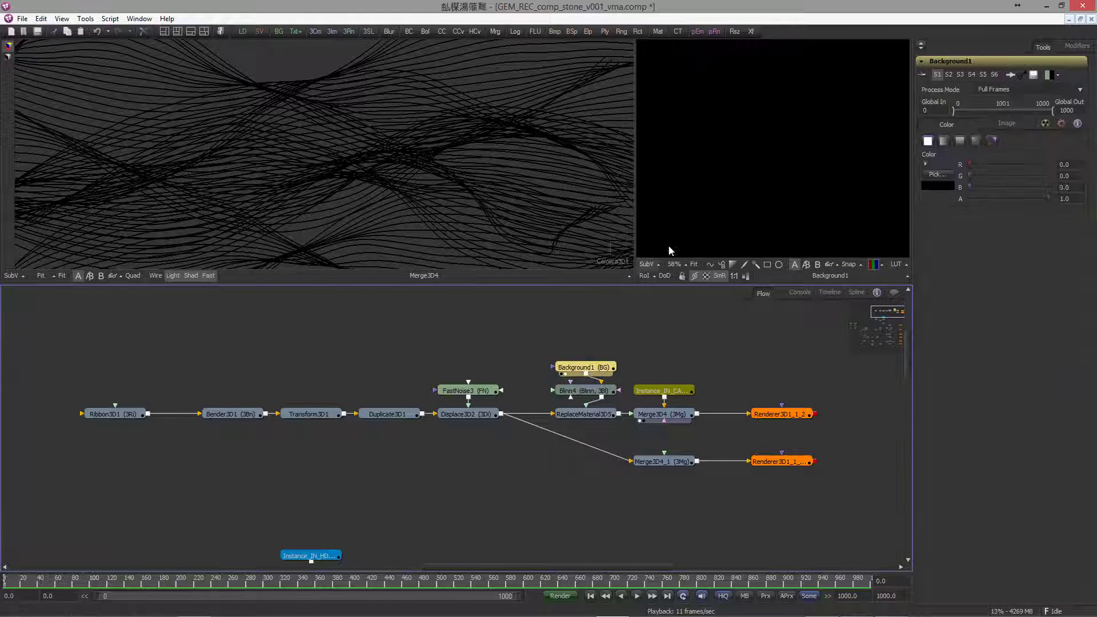
click(992, 140)
drag(924, 217, 970, 219)
drag(1077, 213, 981, 219)
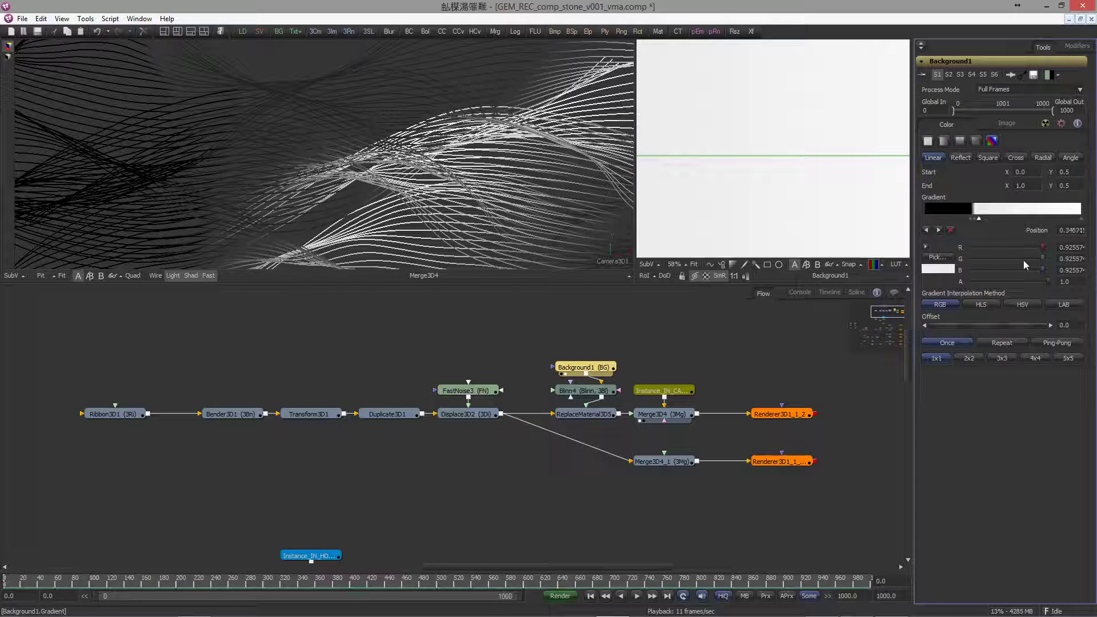
drag(1041, 267, 1026, 331)
click(925, 246)
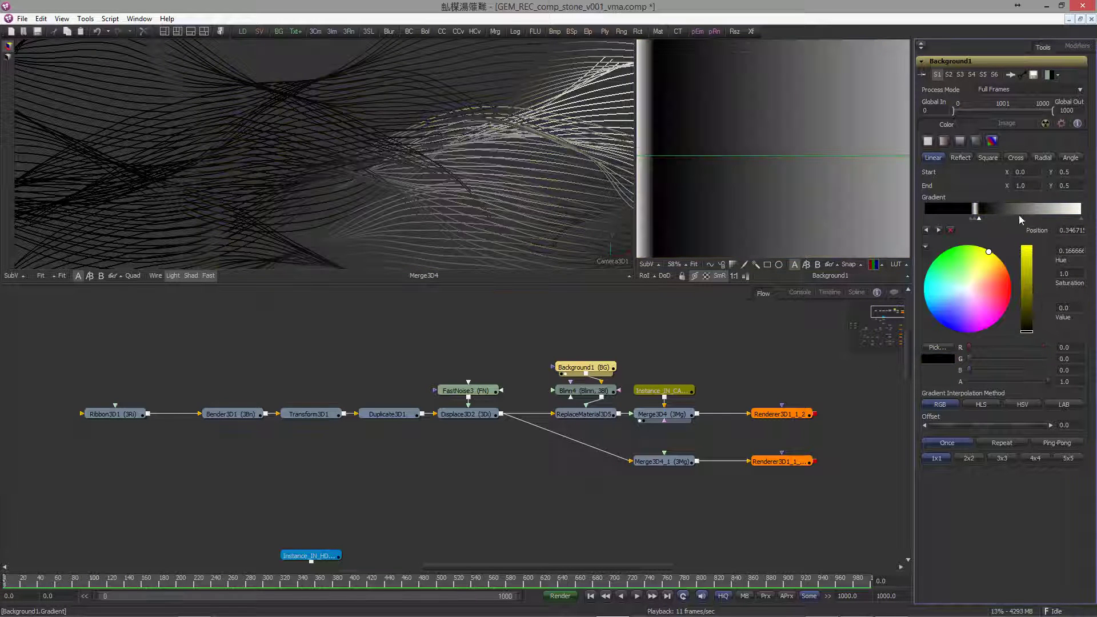
Step: Add a wider, softer stripe at about 0.73 on Background1's gradient, with black on both sides and a grey value of about 0.353
drag(983, 216, 1037, 345)
click(1082, 219)
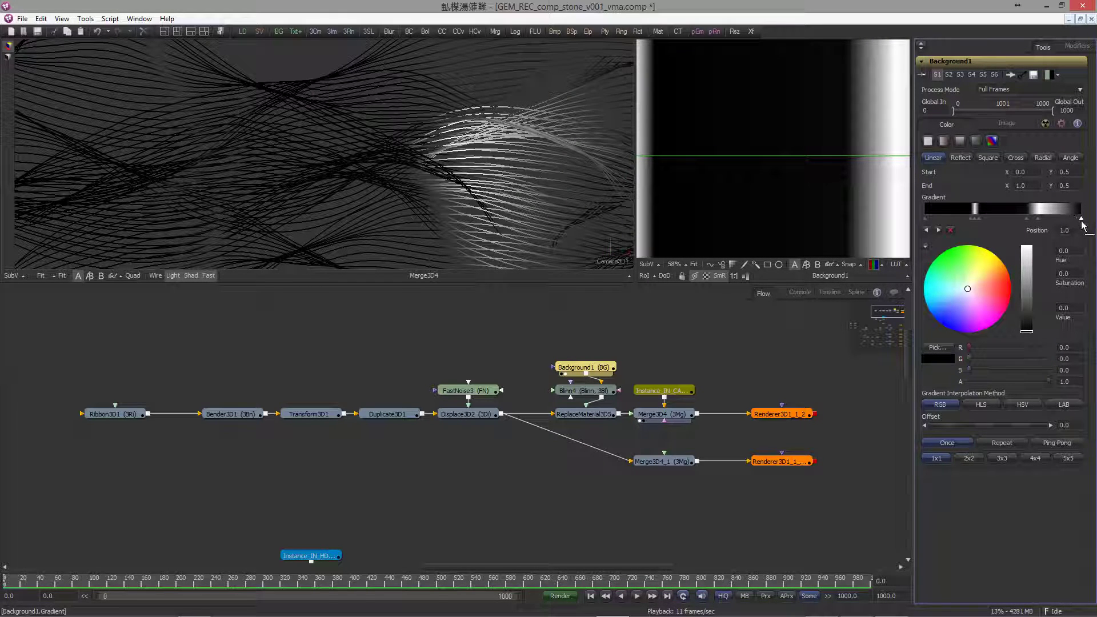
drag(1081, 221, 1041, 221)
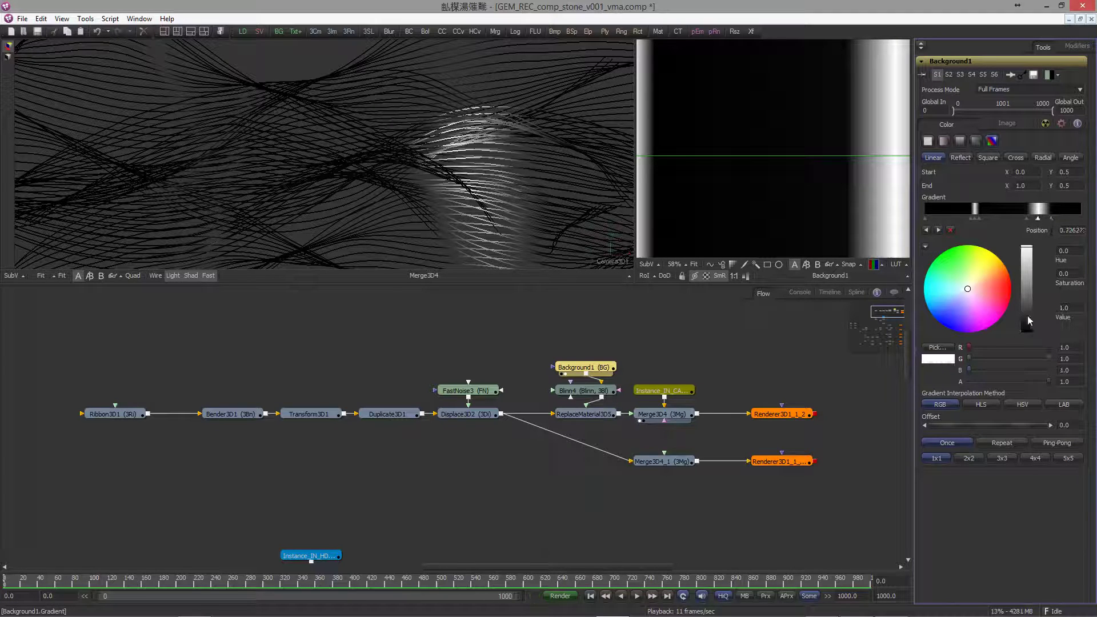
drag(1027, 316, 1037, 307)
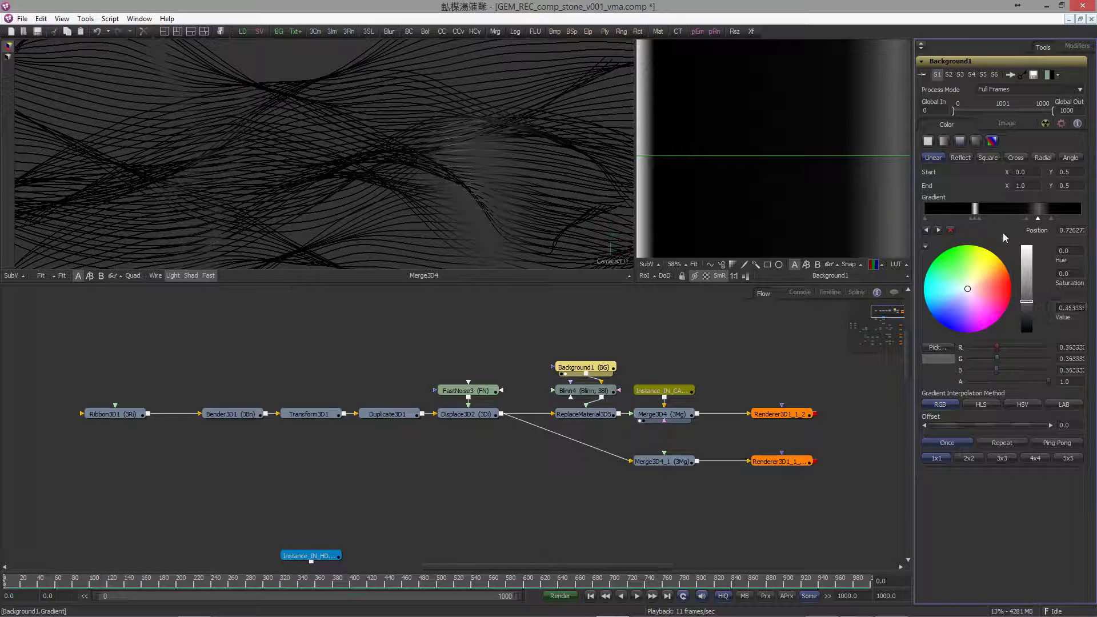
Step: Fit the gradient in its viewer, play the animation to examine the stripes on the ribbons, and return to the first frame
key(ctrl+f)
click(637, 595)
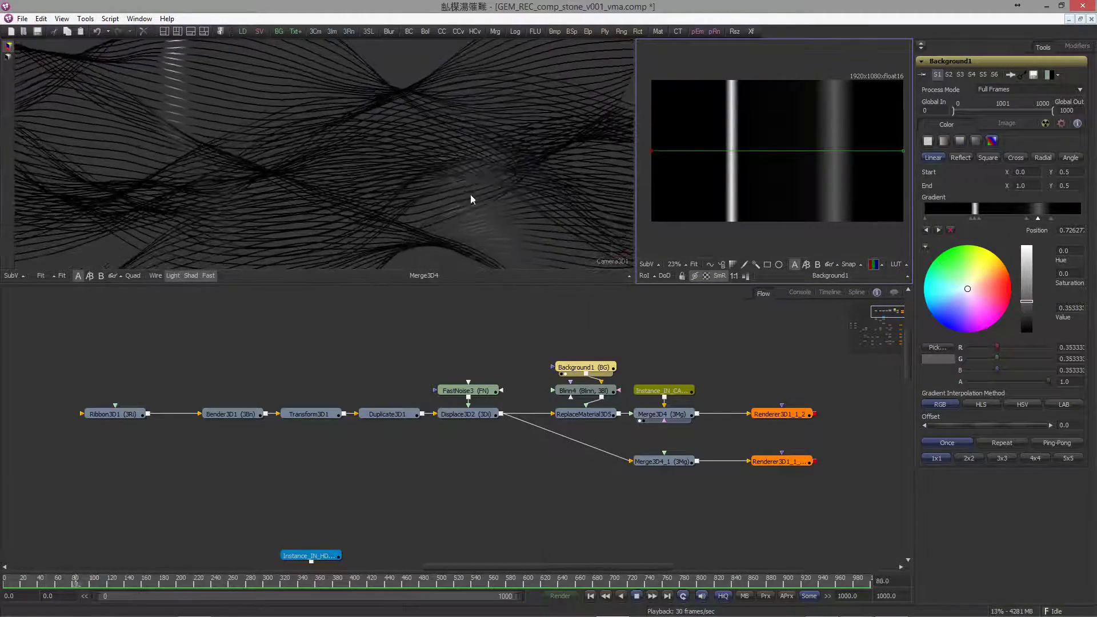
click(636, 596)
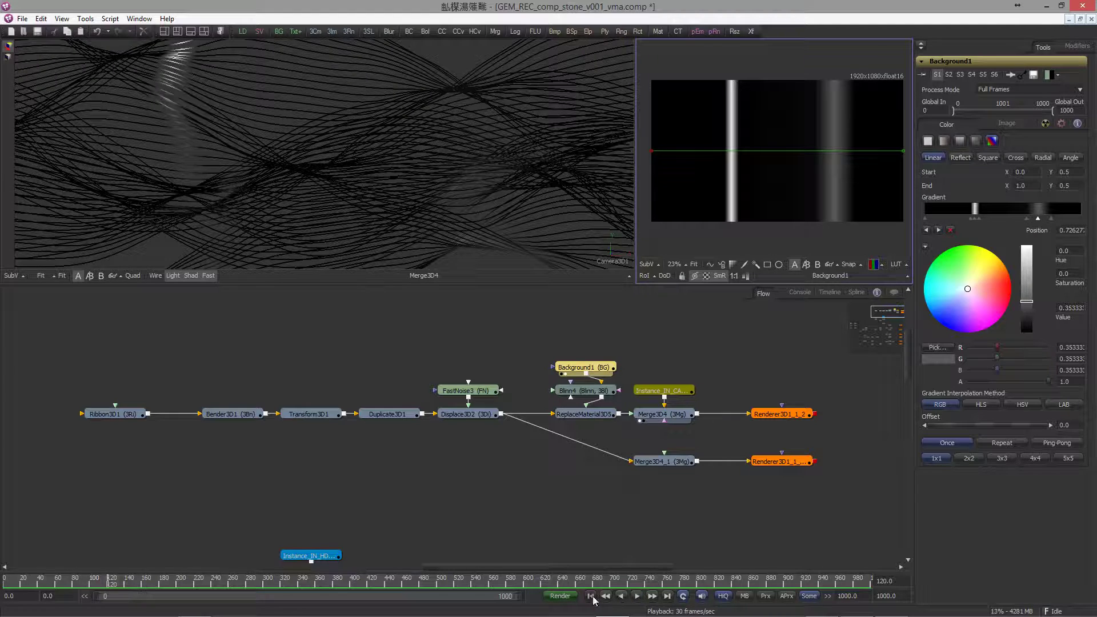
click(590, 596)
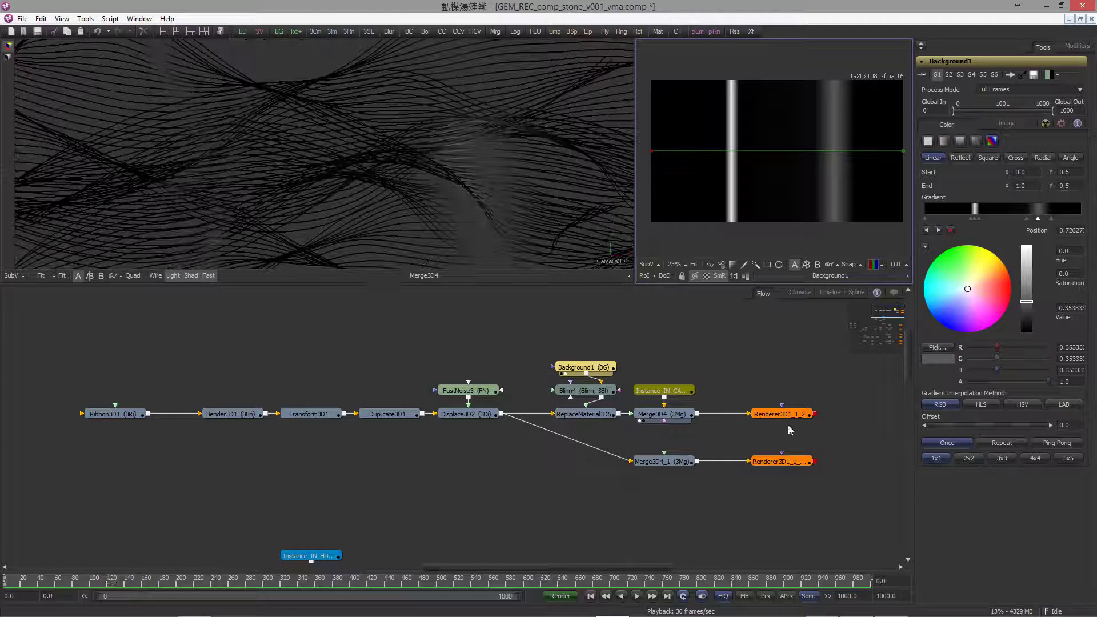
Step: Drive Background1's gradient offset with the expression (time+1)/250 and set the gradient repetition to Ping-Pong
right_click(958, 432)
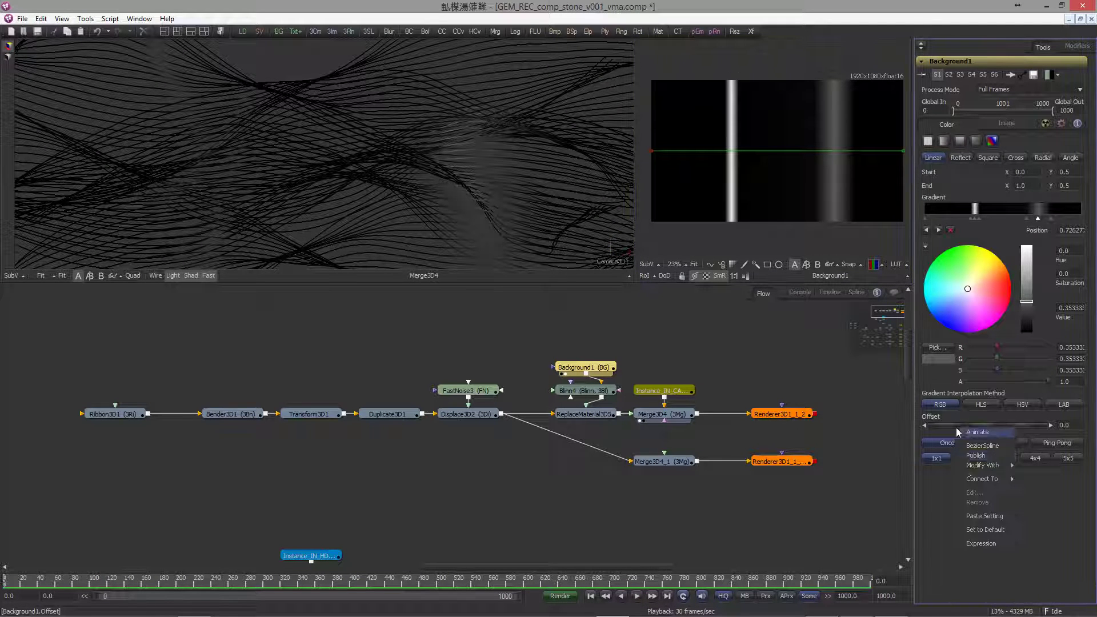
click(974, 545)
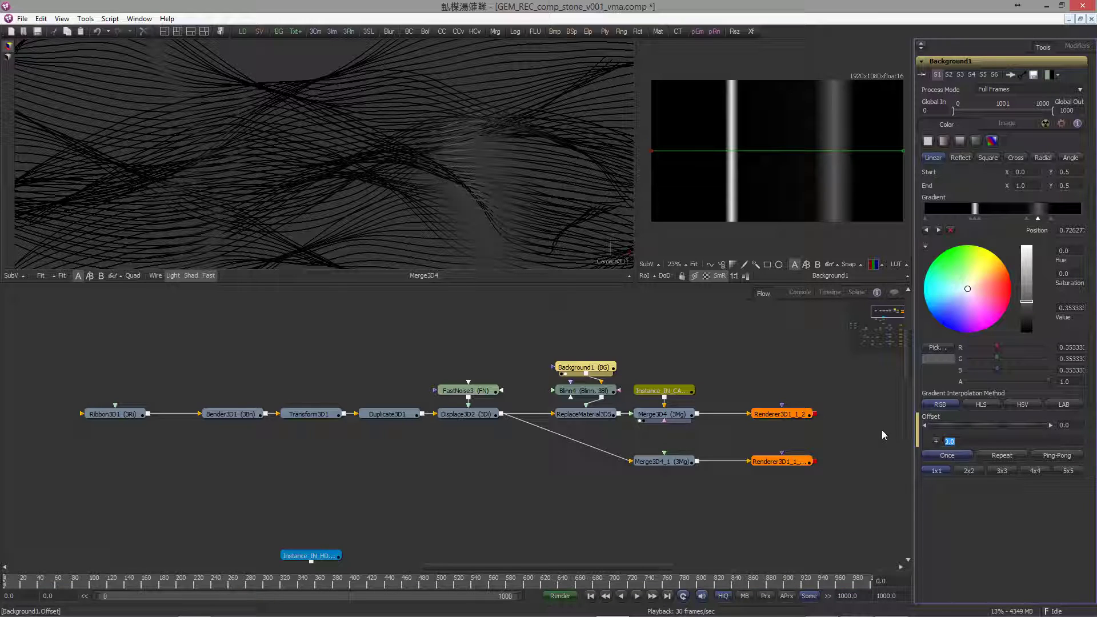
text(0)
text(time+1)/250)
key(Tab)
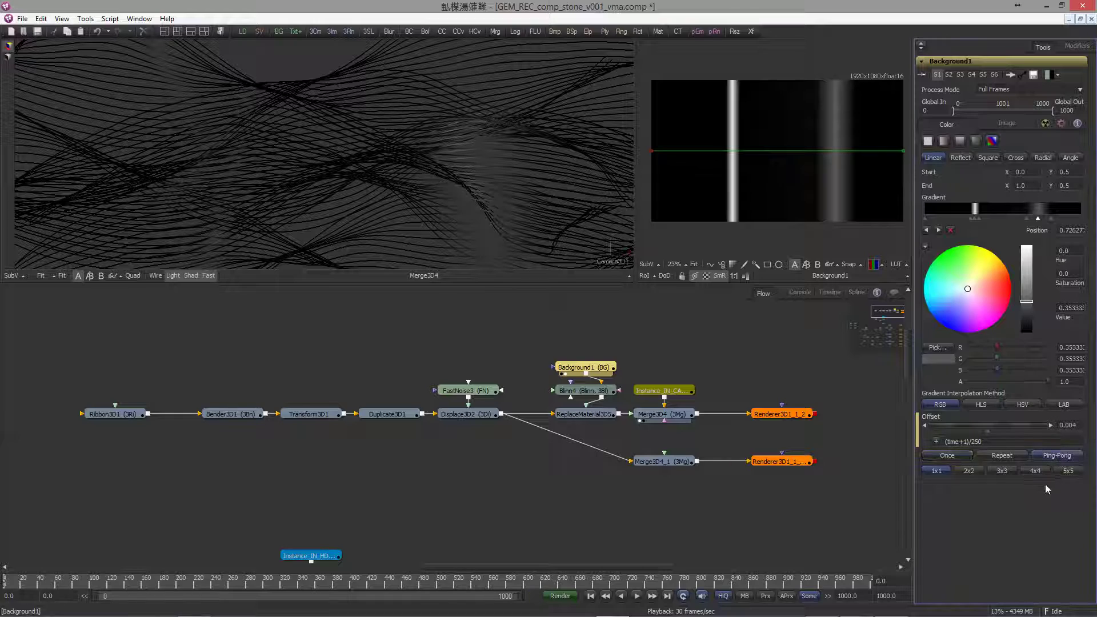
Step: Play the animation to check the moving gradient stripes on the ribbons, and return to the first frame
click(636, 598)
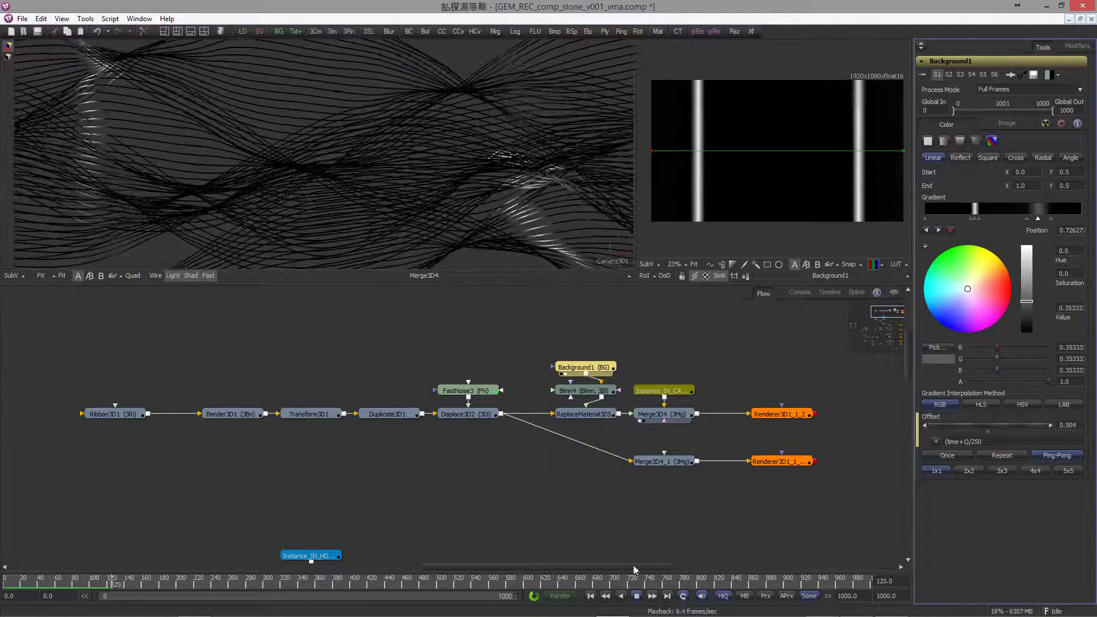
click(637, 596)
click(590, 596)
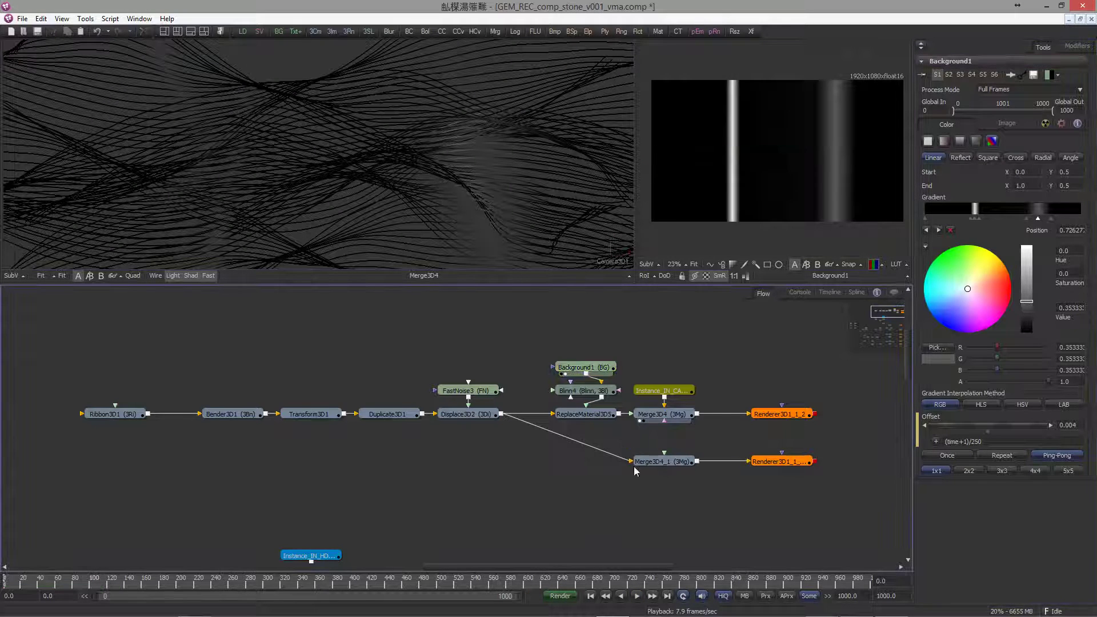
Step: Show the upper renderer's output in the large viewer and disable lighting and shadows on both Renderer3D nodes
drag(636, 470, 473, 455)
drag(614, 399, 502, 179)
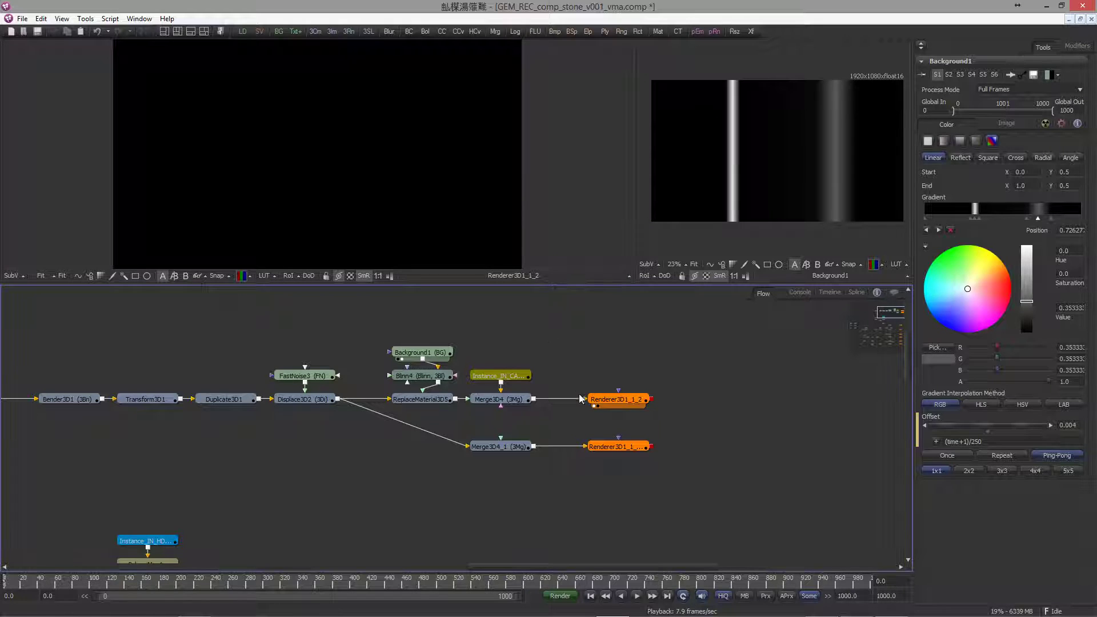
click(615, 400)
click(931, 434)
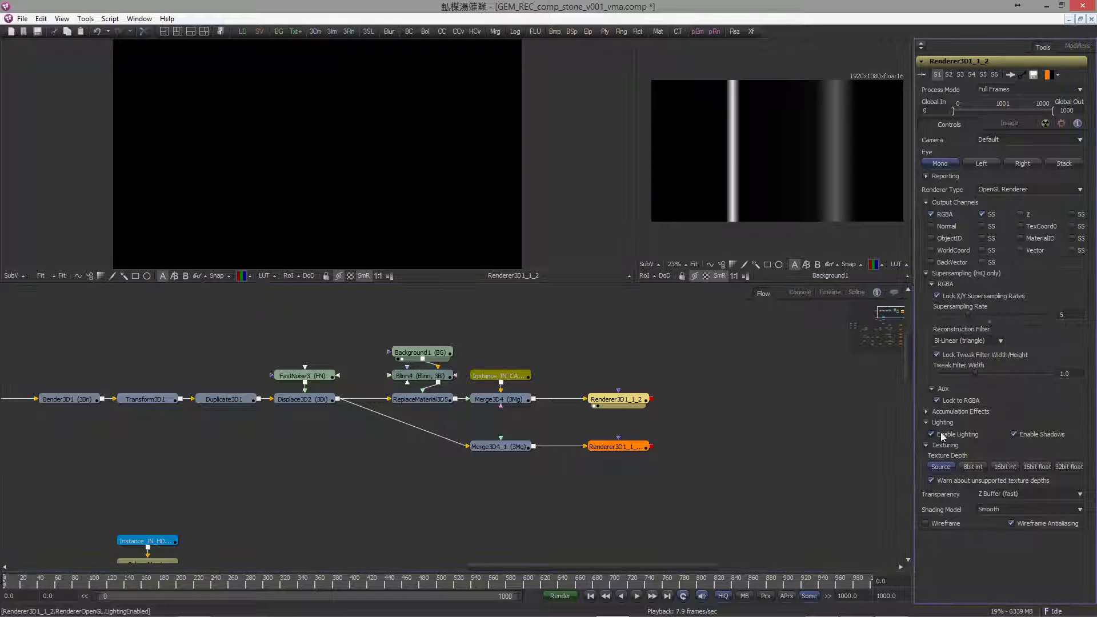
click(1021, 434)
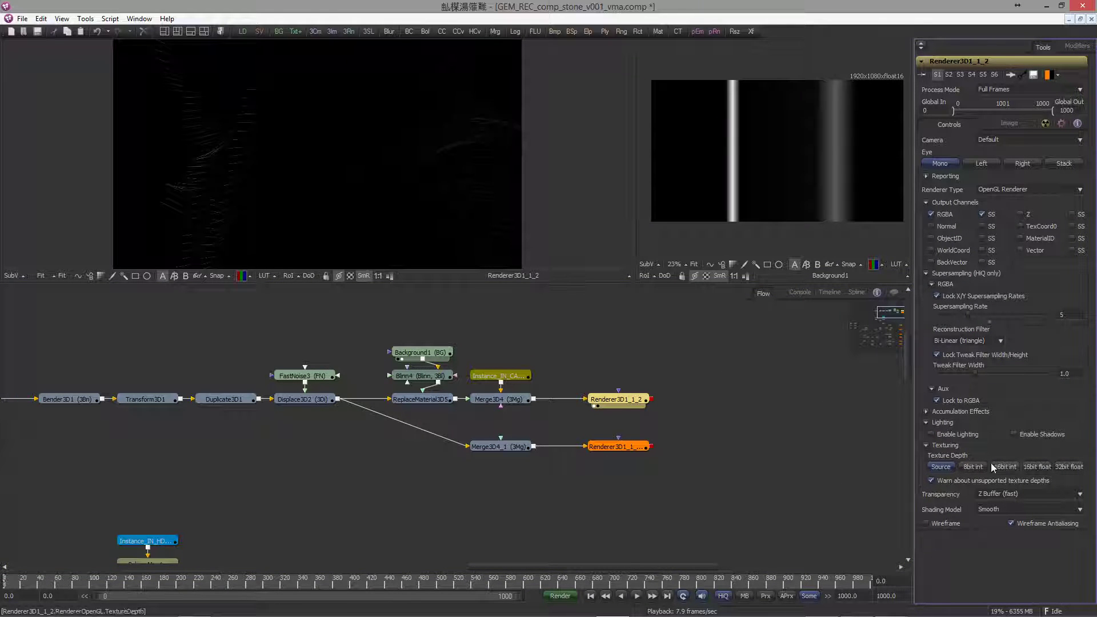
click(617, 446)
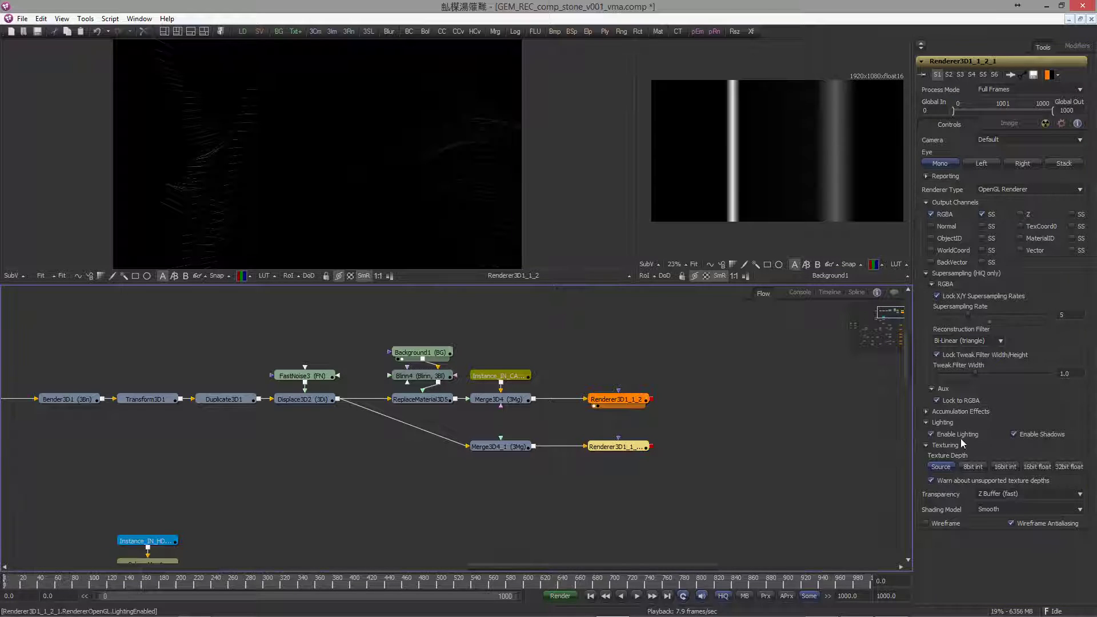
click(981, 436)
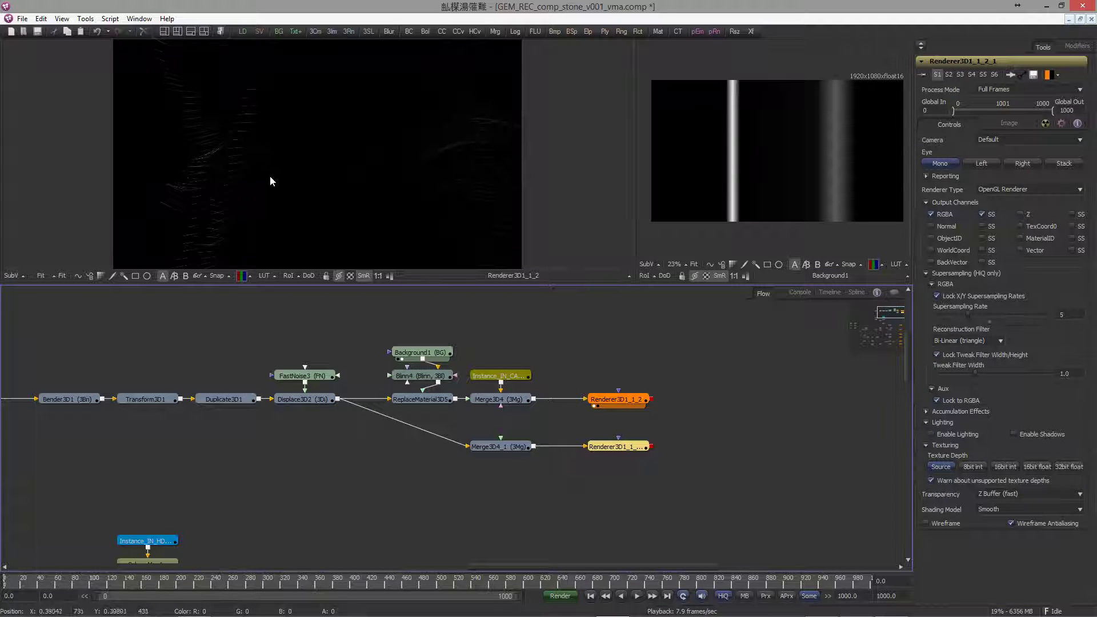
Step: Widen the tool controls area and narrow the bright stripe on Background1's gradient to a thin line by moving its black stops inward
click(422, 351)
drag(914, 224, 915, 225)
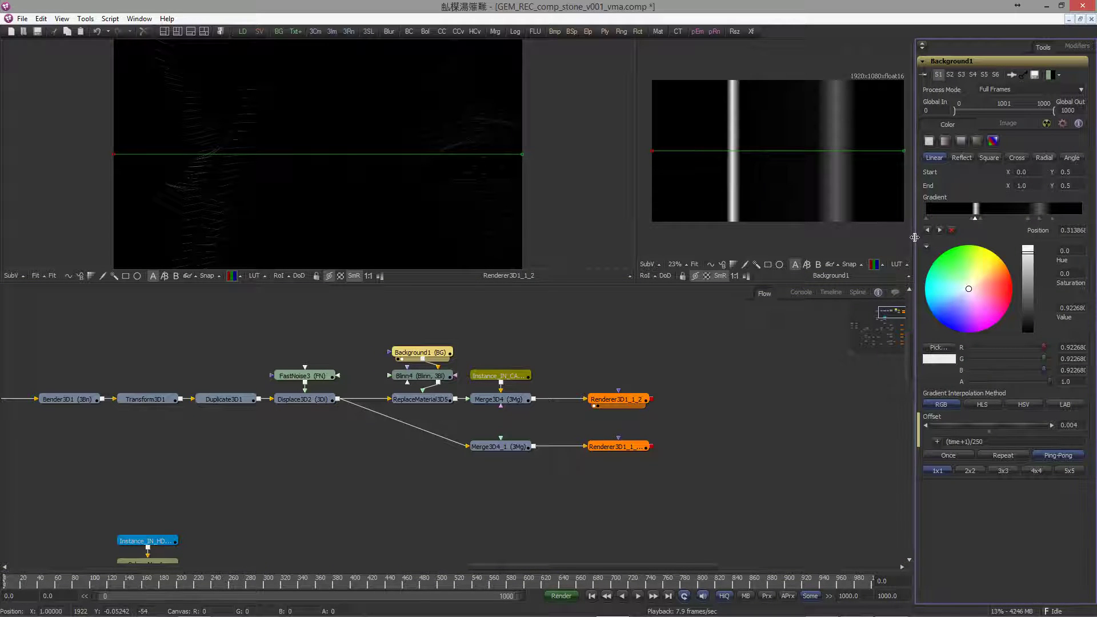
drag(915, 237, 707, 232)
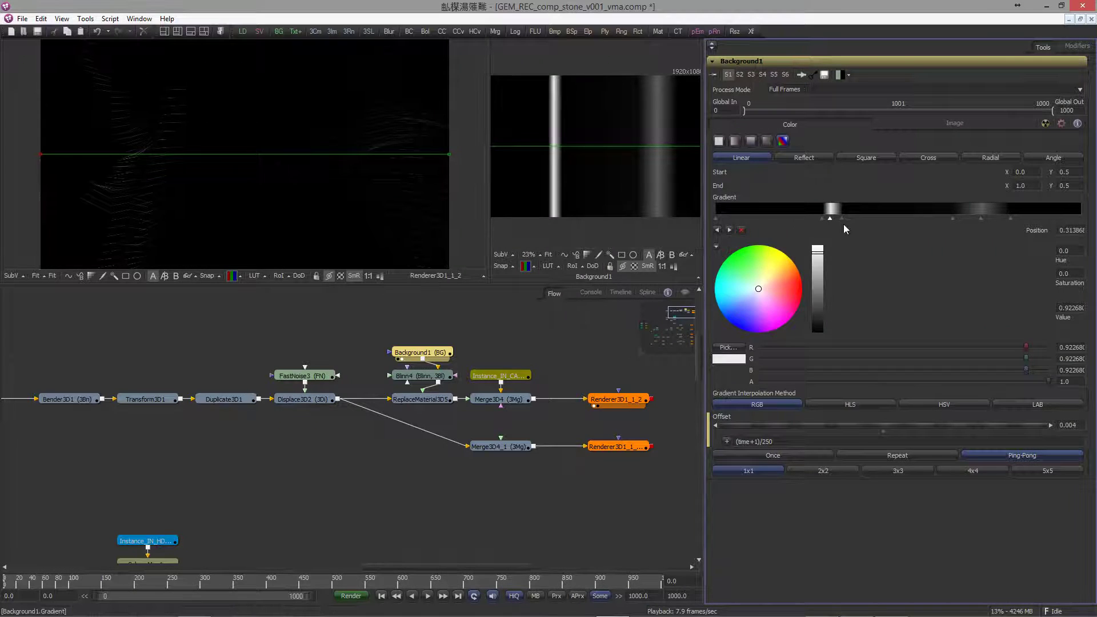
drag(842, 219, 823, 217)
Step: Connect the camera instance to Merge3D4_1 as well, and place it between the two Merge3D branches
click(399, 372)
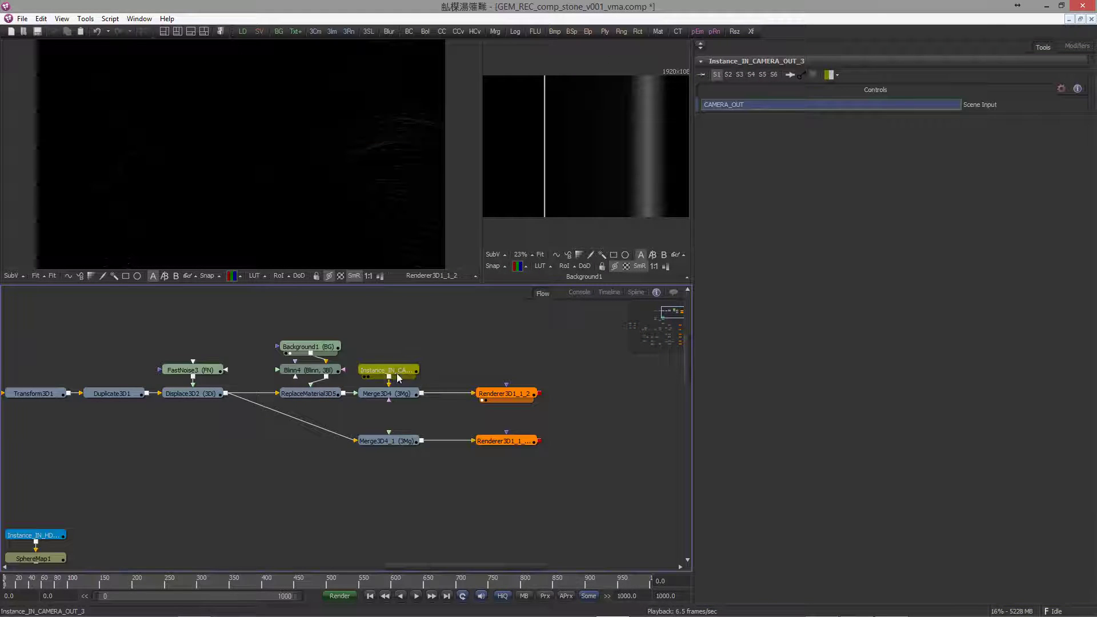
drag(398, 377, 386, 440)
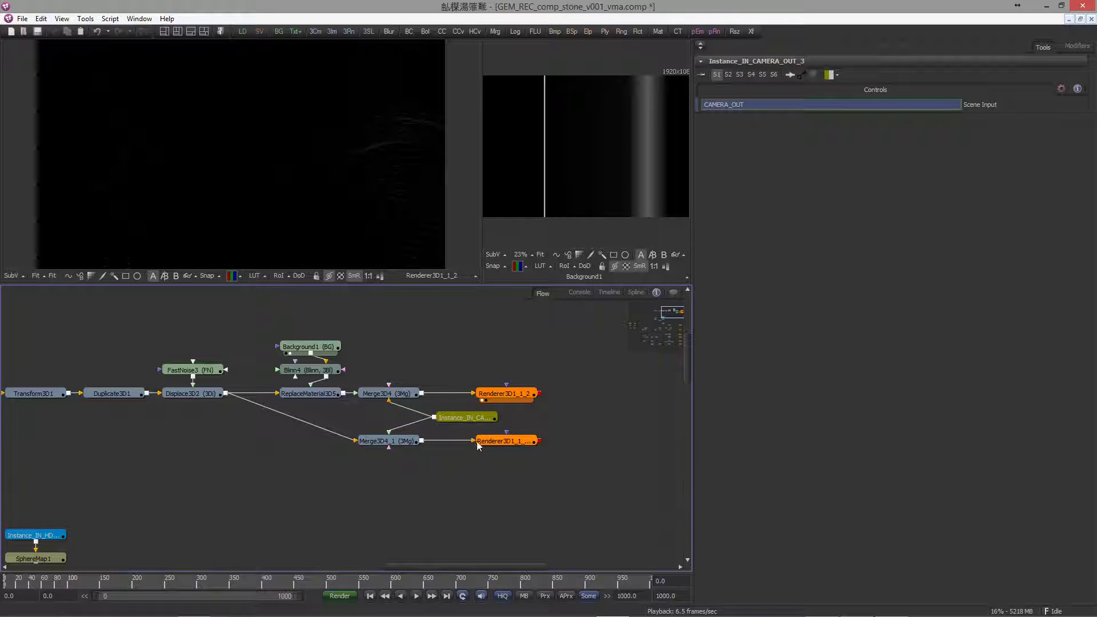